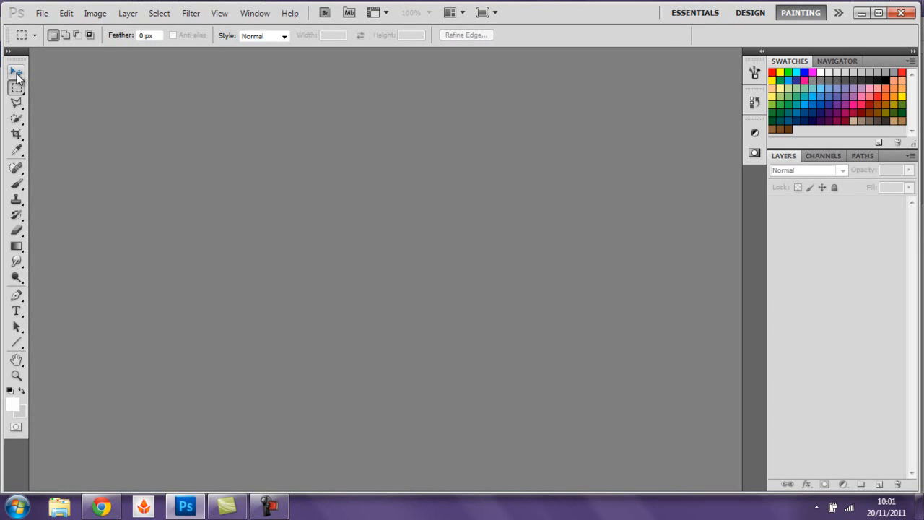
Start a new document with the Custom preset, keeping 5 by 5 pixels at 72 pixels/inch
click(16, 72)
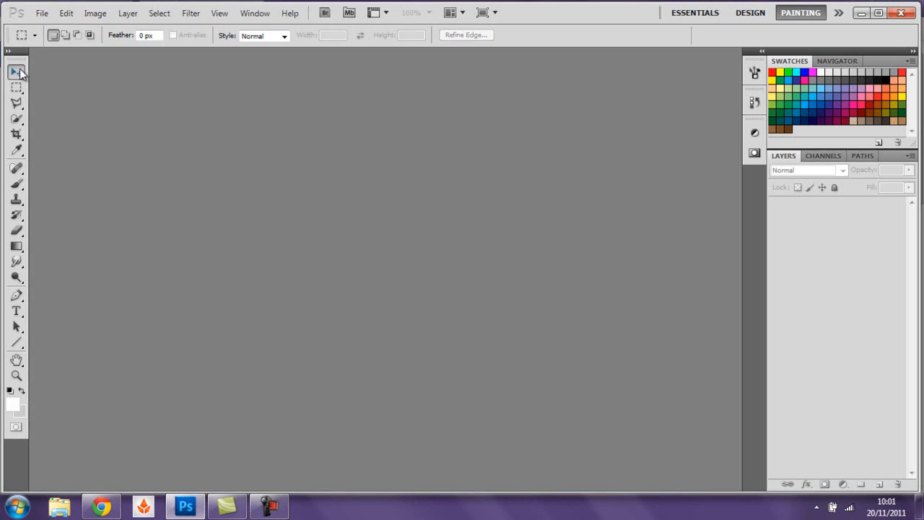
click(42, 13)
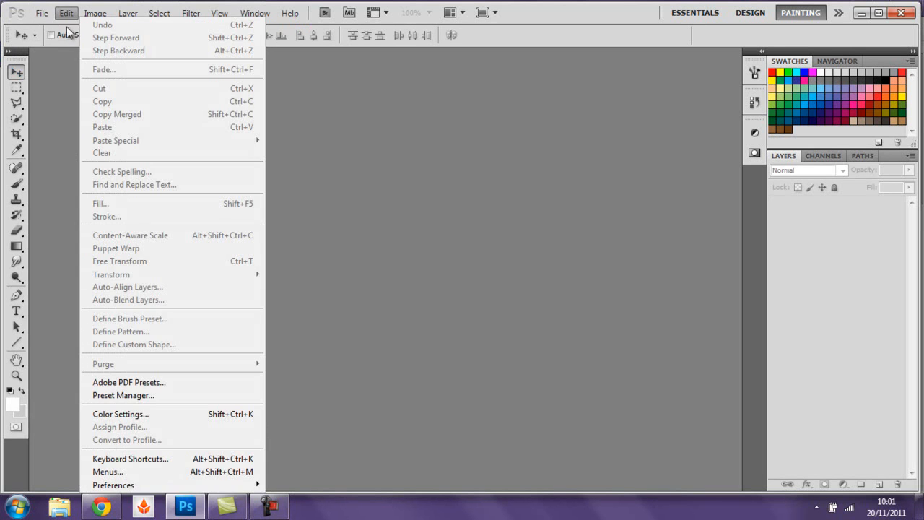
click(36, 27)
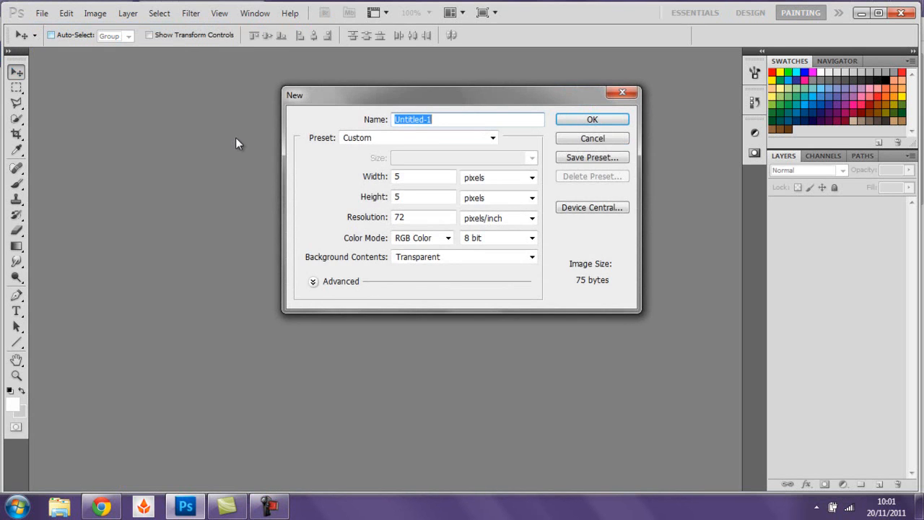
double_click(390, 178)
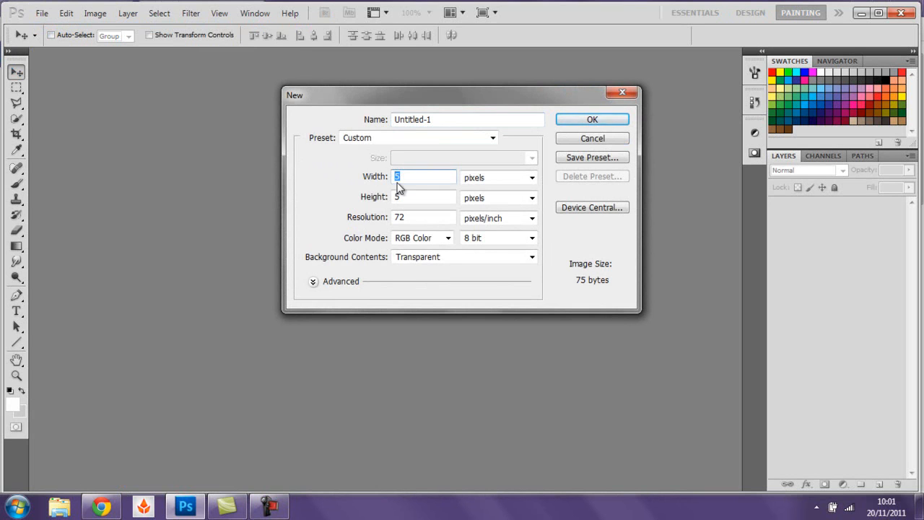
drag(405, 196, 380, 219)
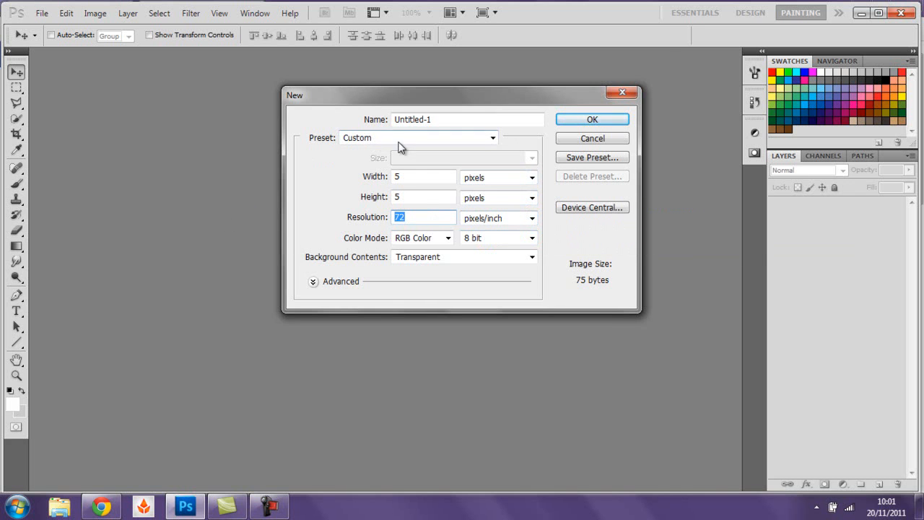
click(491, 138)
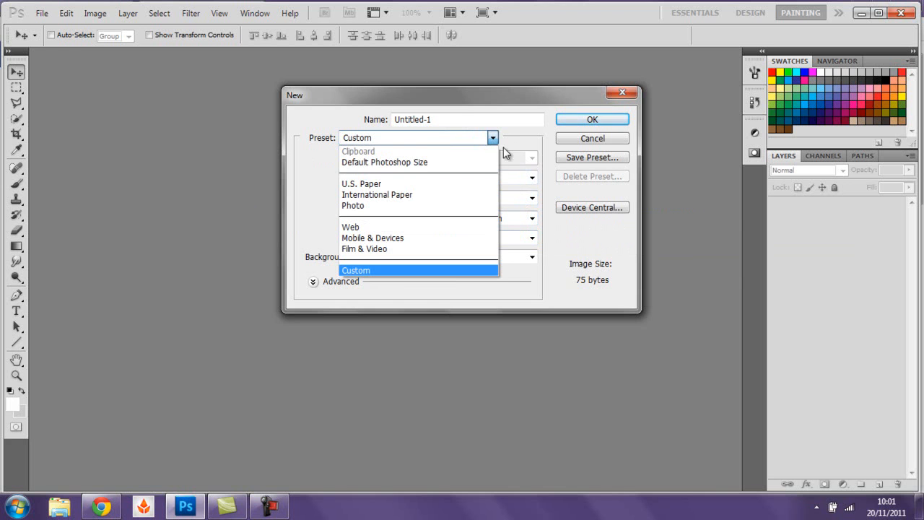
click(538, 142)
Name the new document Scan Lines Tut, keep its background contents Transparent, and create it
click(458, 118)
key(BackSpace)
key(BackSpace)
key(BackSpace)
key(BackSpace)
key(BackSpace)
key(BackSpace)
key(BackSpace)
key(BackSpace)
key(BackSpace)
key(BackSpace)
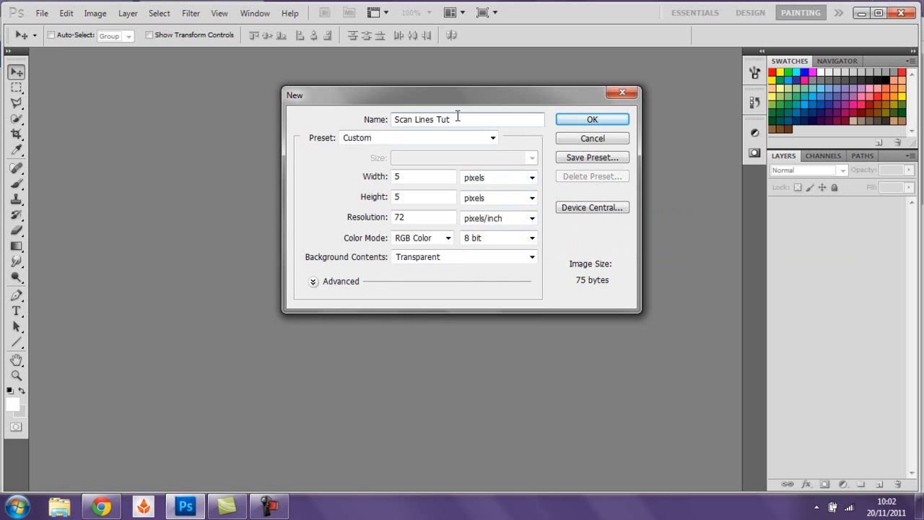
click(514, 260)
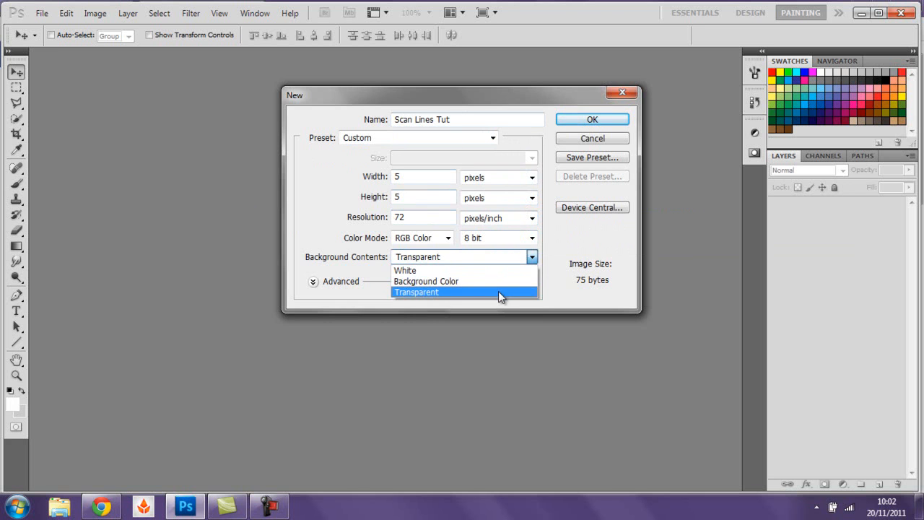
click(498, 291)
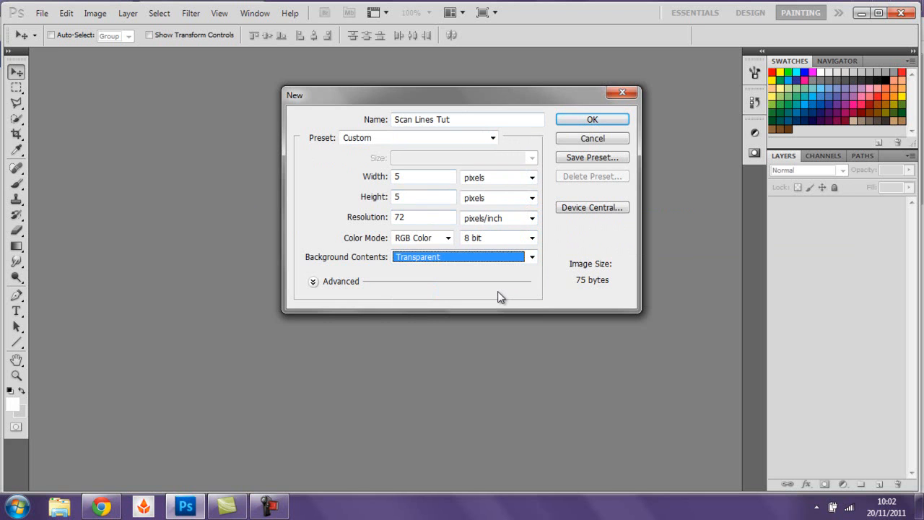
click(580, 121)
Add a new layer above Layer 1 and delete the original Layer 1
click(16, 379)
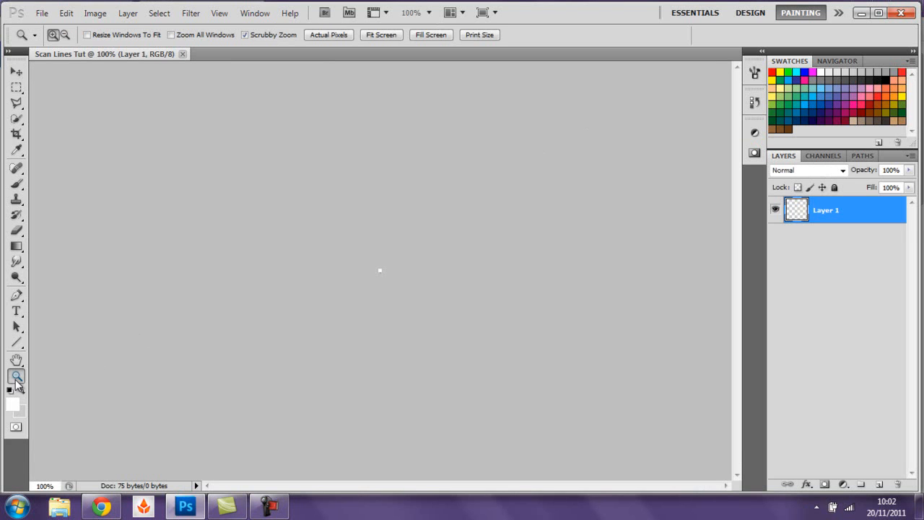
drag(397, 270, 716, 262)
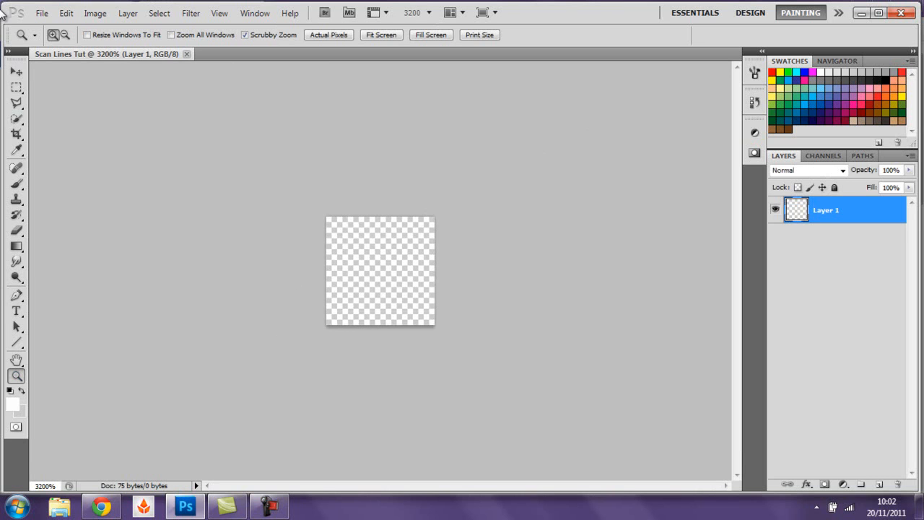
click(17, 90)
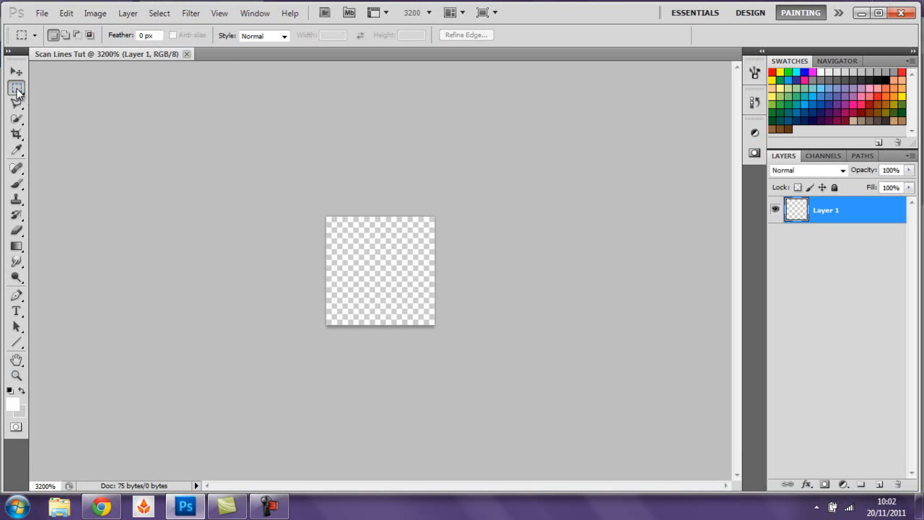
right_click(17, 91)
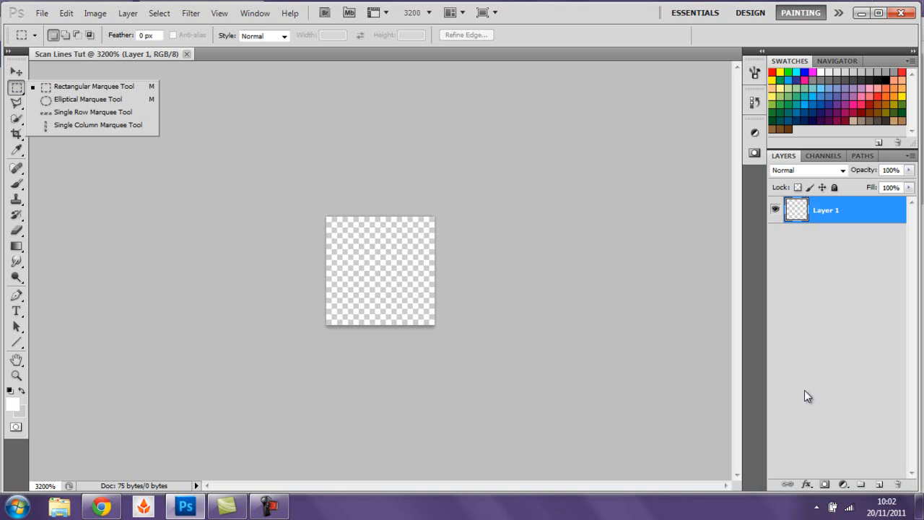
click(878, 485)
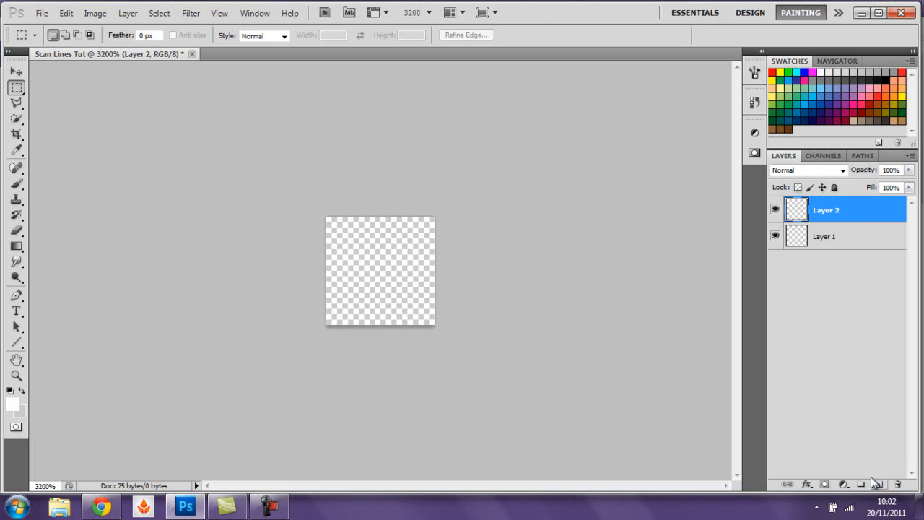
click(823, 240)
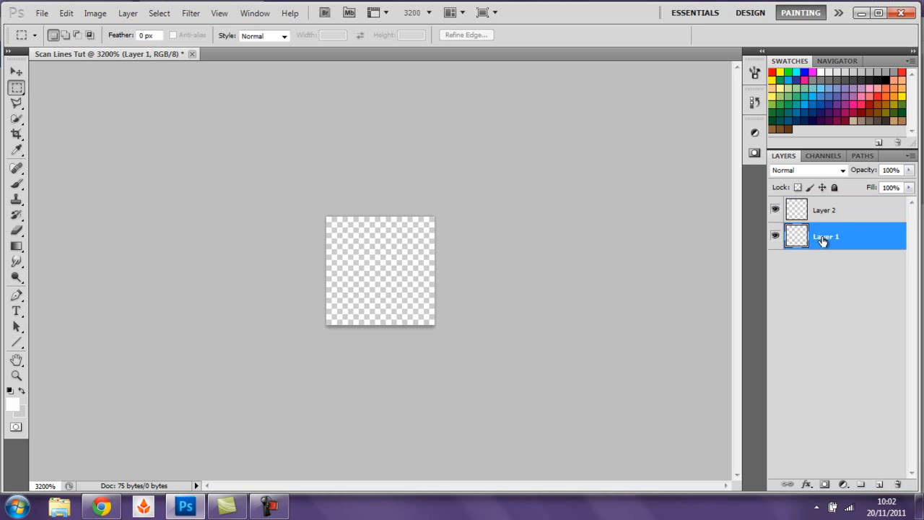
key(Delete)
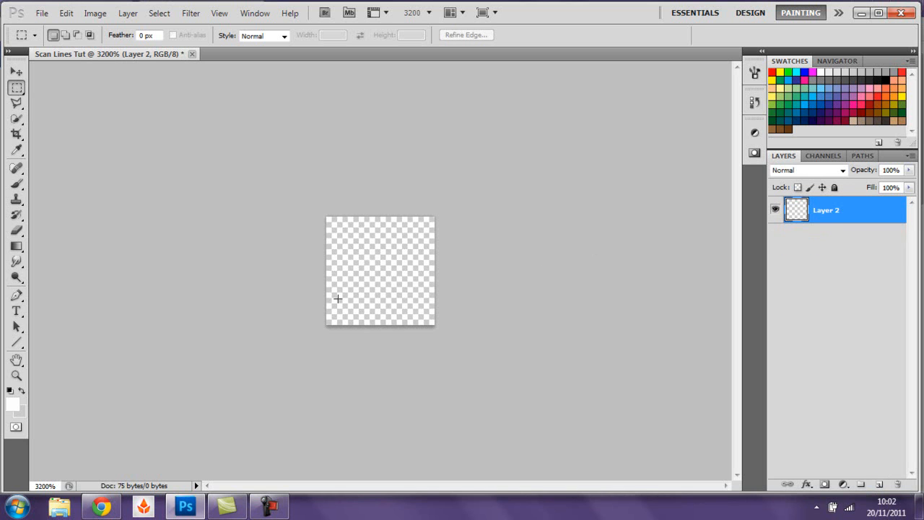
Select the single pixel in the canvas's bottom-left corner with the Rectangular Marquee and reset the foreground colour to black
drag(326, 305, 354, 309)
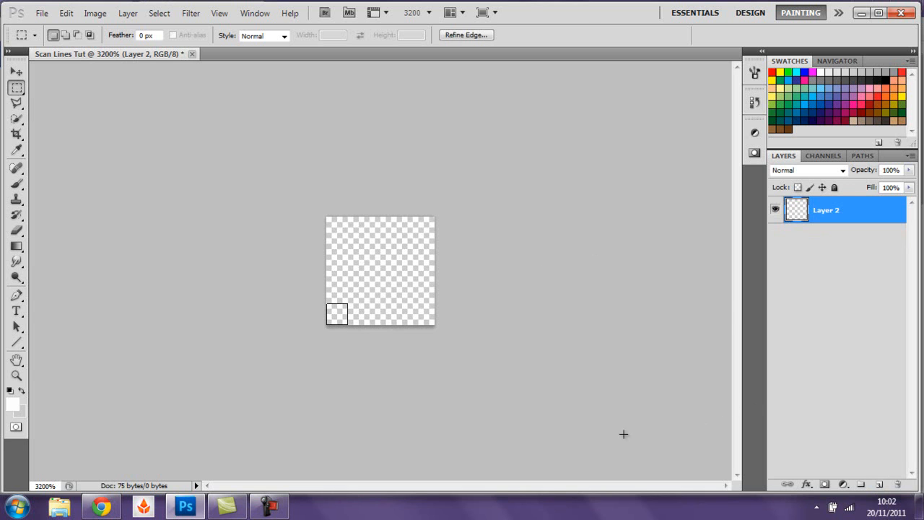
click(9, 390)
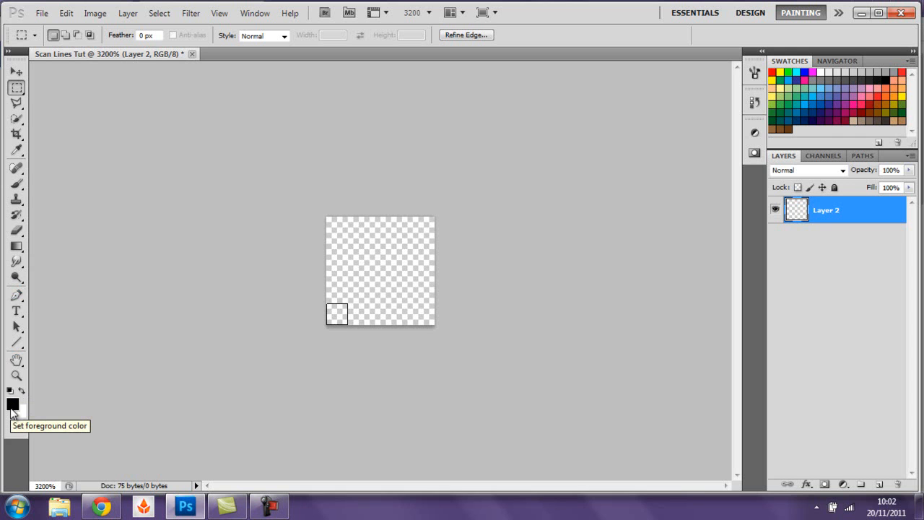
click(16, 247)
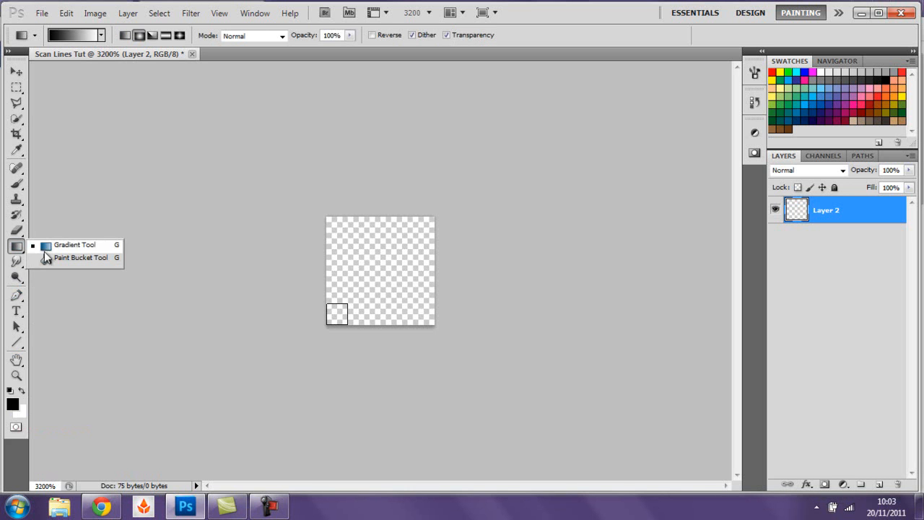
key(Escape)
key(s)
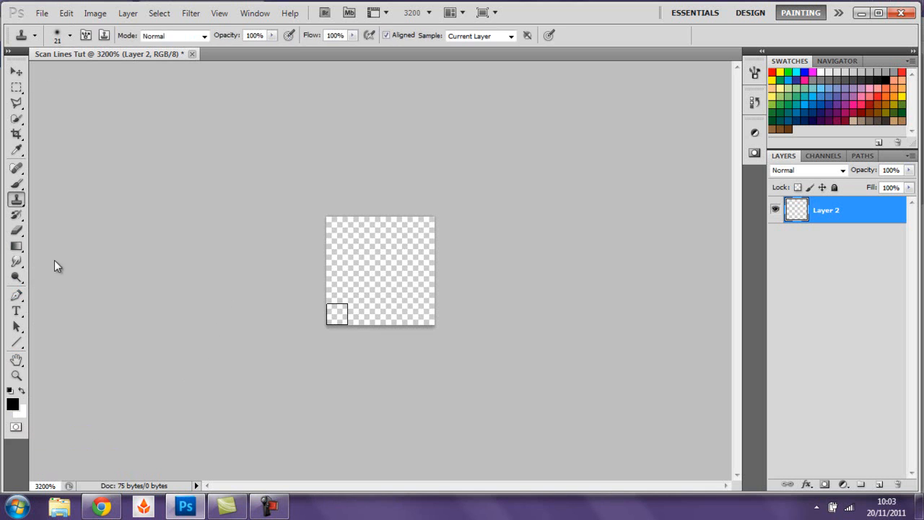
Fill the selected corner pixel with black using the Paint Bucket, and clear the selection
click(15, 249)
right_click(24, 253)
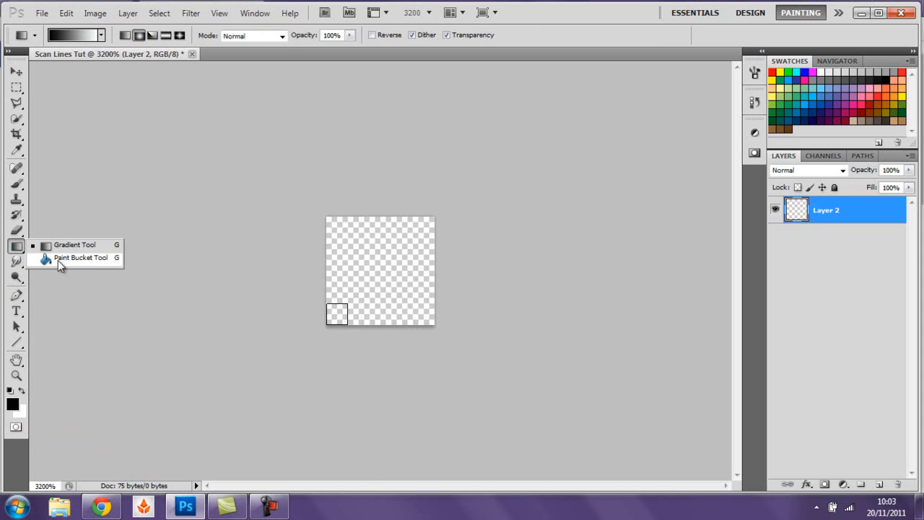
click(44, 258)
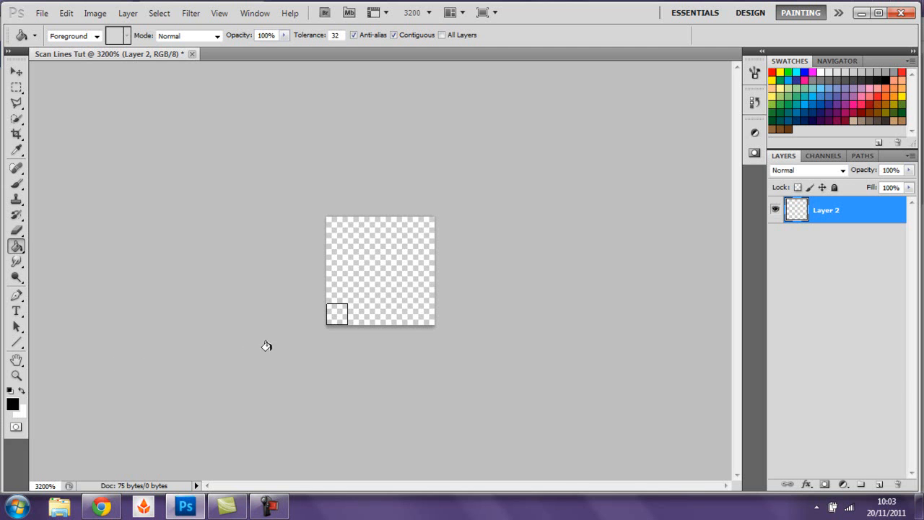
click(335, 310)
click(18, 88)
right_click(345, 322)
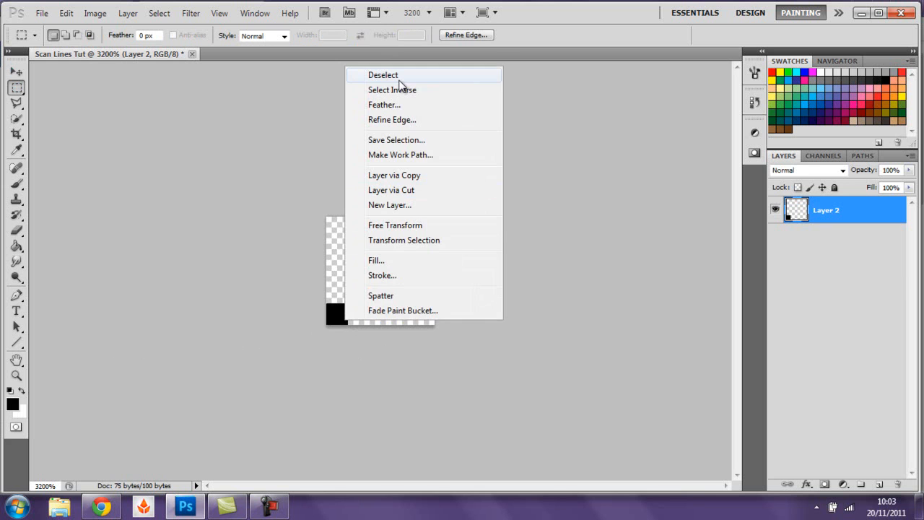
click(400, 80)
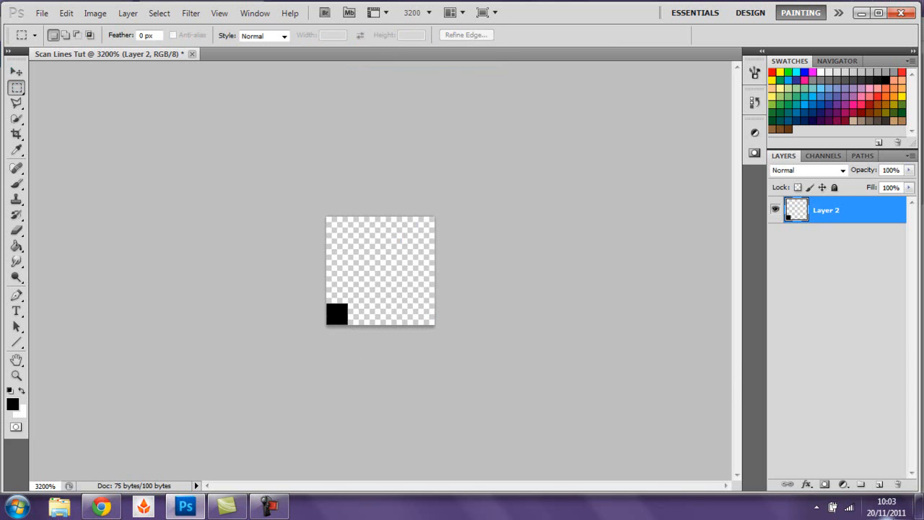
Duplicate Layer 2 and move the copied black pixel one pixel up and one pixel right
click(16, 72)
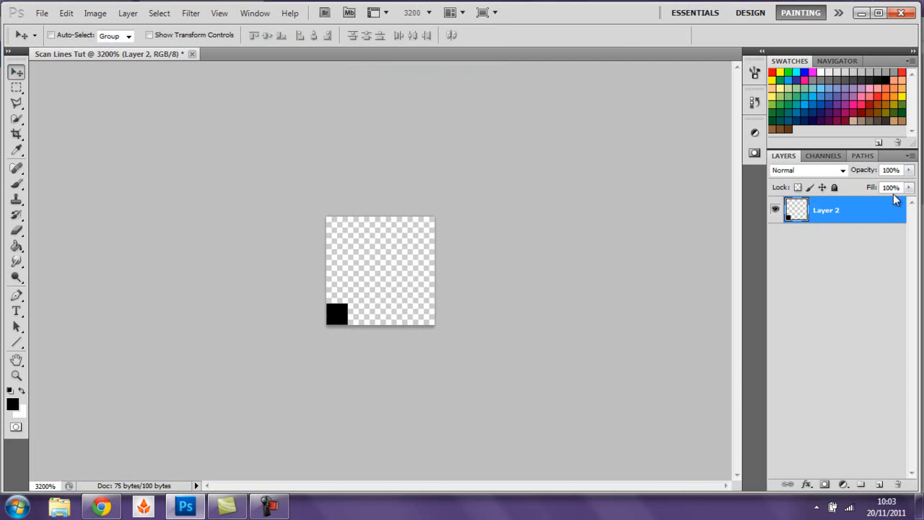
right_click(858, 211)
click(806, 220)
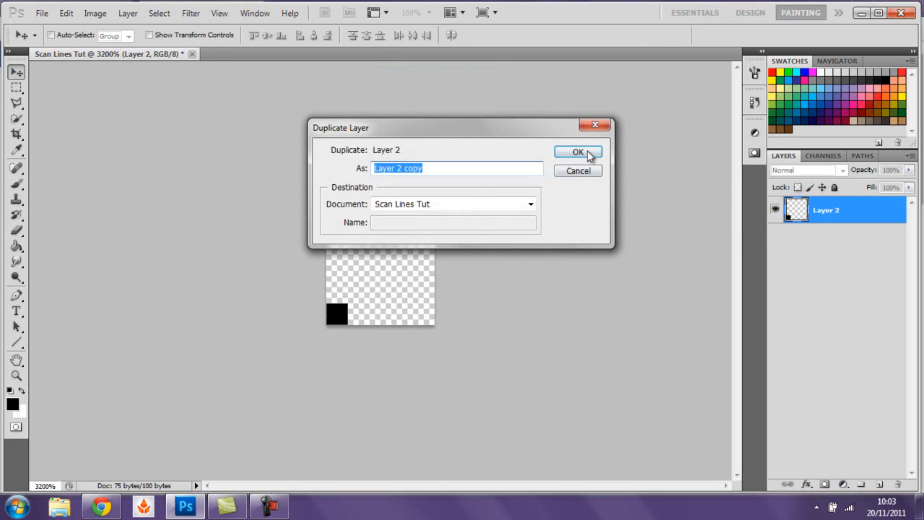
click(589, 157)
key(Up)
key(Right)
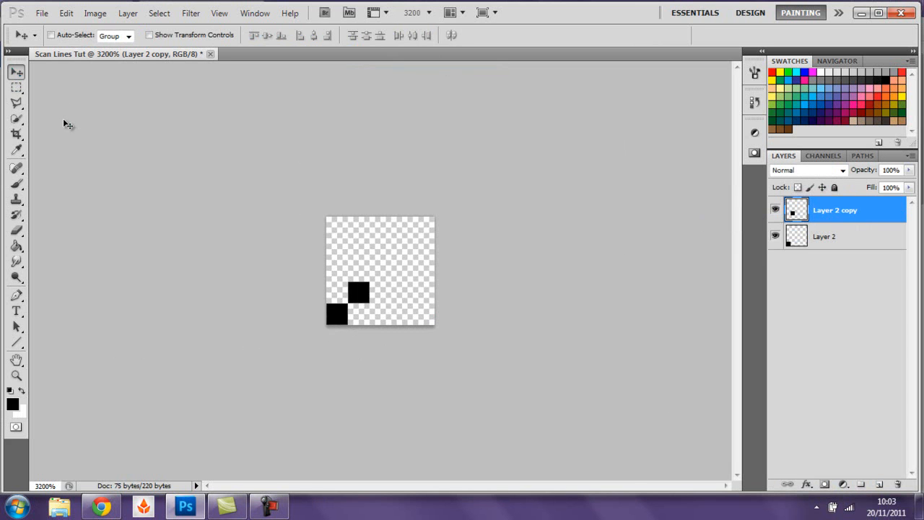
Duplicate Layer 2 copy and move the new black pixel diagonally to the centre of the canvas
right_click(823, 206)
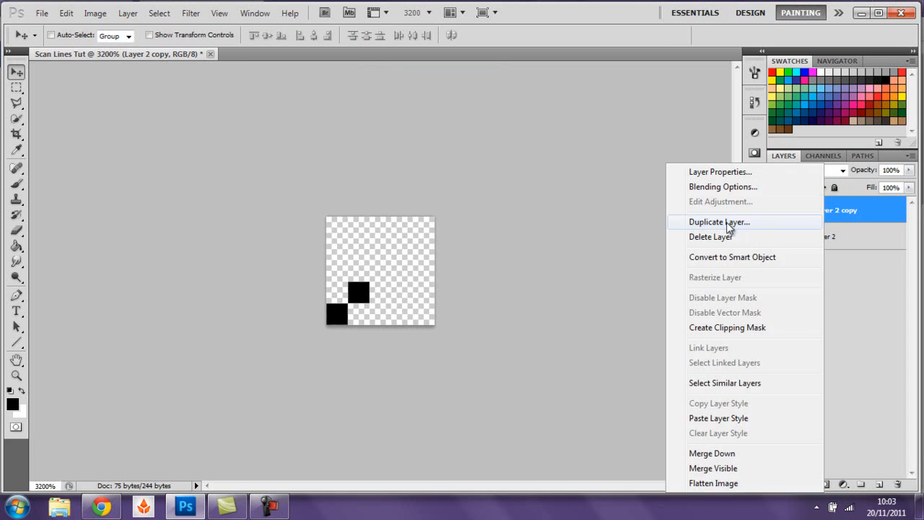
click(731, 222)
click(579, 153)
key(Up)
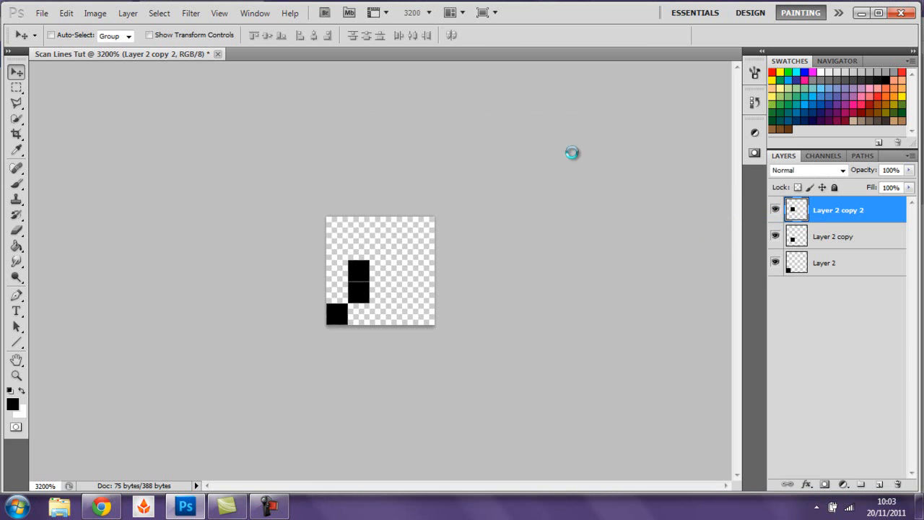
key(Right)
Duplicate Layer 2 copy 2 and move the new pixel one pixel up and one pixel right
right_click(838, 211)
click(748, 220)
click(576, 151)
key(Up)
key(Right)
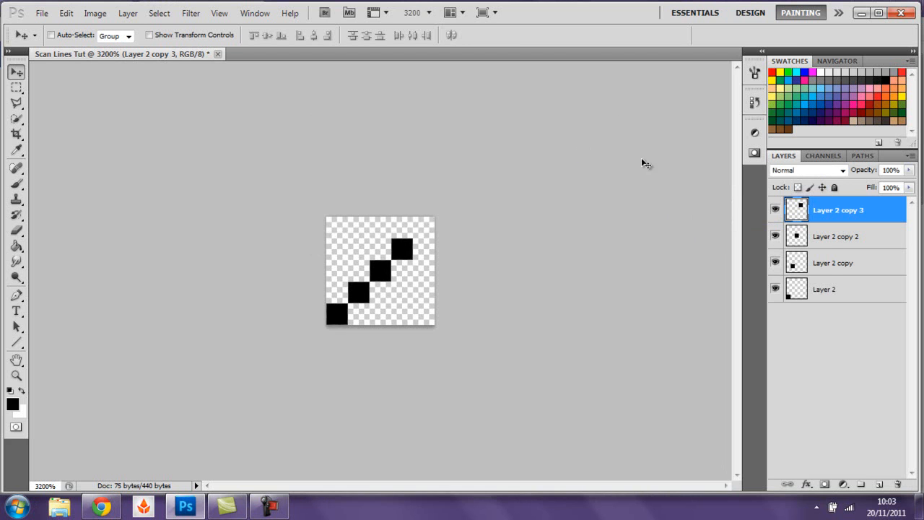
Duplicate Layer 2 copy 3 and move the new pixel into the canvas's top-right corner to complete the diagonal
right_click(827, 211)
click(746, 221)
click(589, 154)
key(Up)
key(Down)
key(Up)
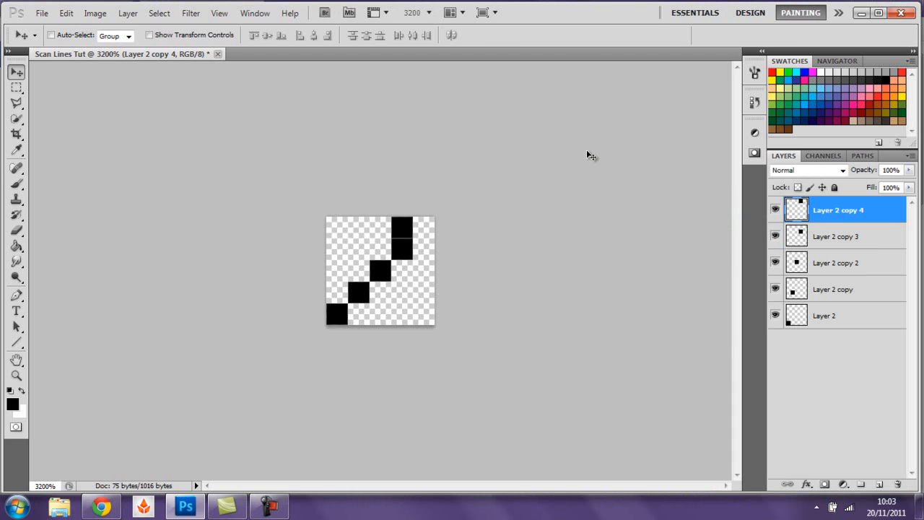
key(Right)
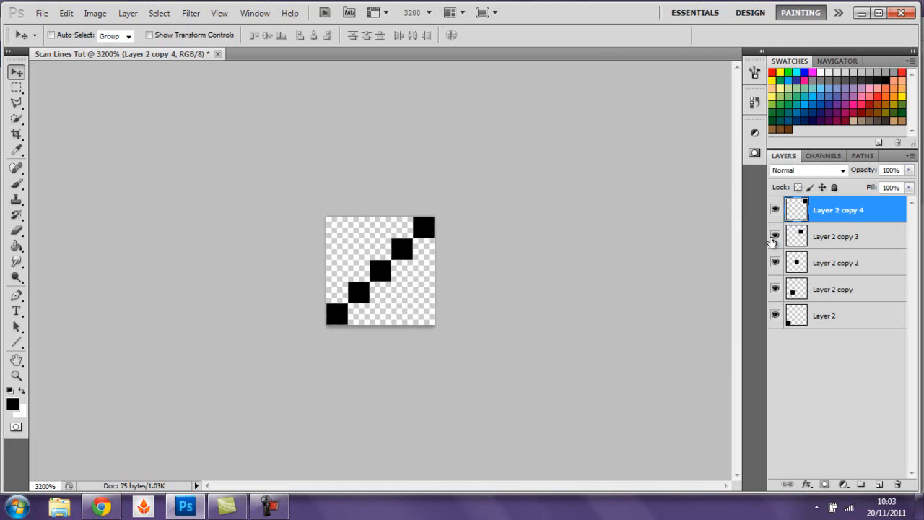
Select all five pixel layers and merge them into one layer
ctrl+click(849, 309)
ctrl+click(836, 294)
ctrl+click(829, 263)
ctrl+click(828, 245)
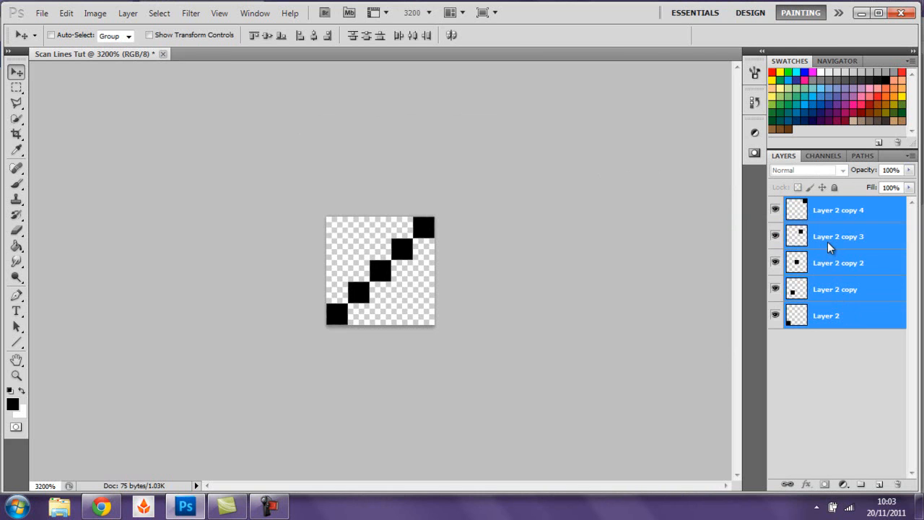
right_click(828, 249)
click(735, 455)
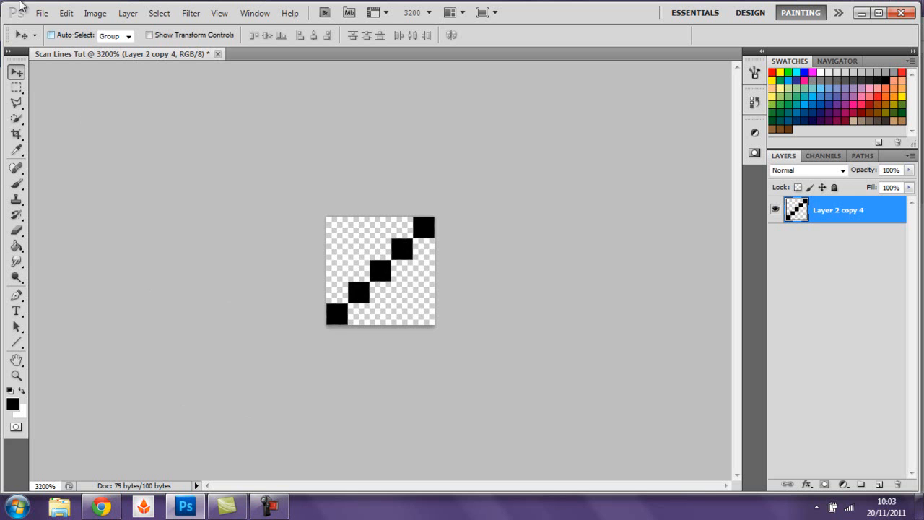
Create a second blank transparent document, 5 by 5 pixels, for a straight scan line tile
click(41, 14)
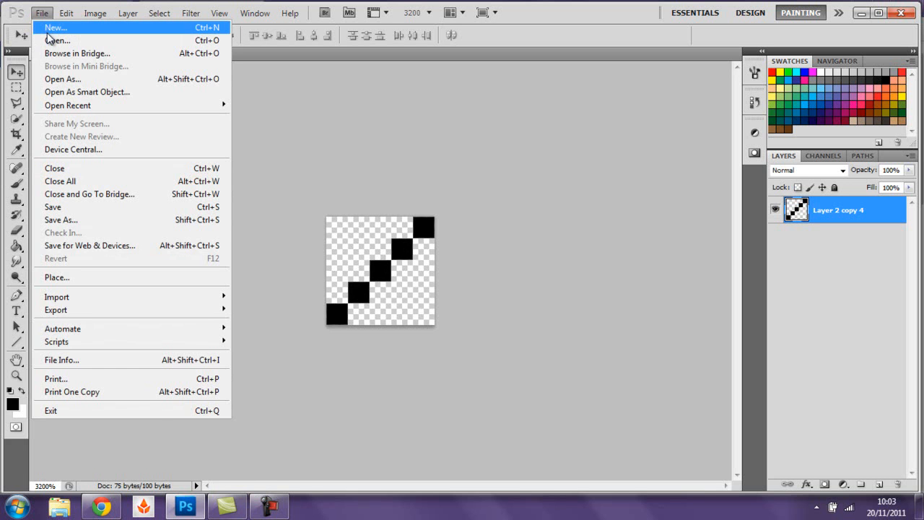
click(52, 28)
click(592, 119)
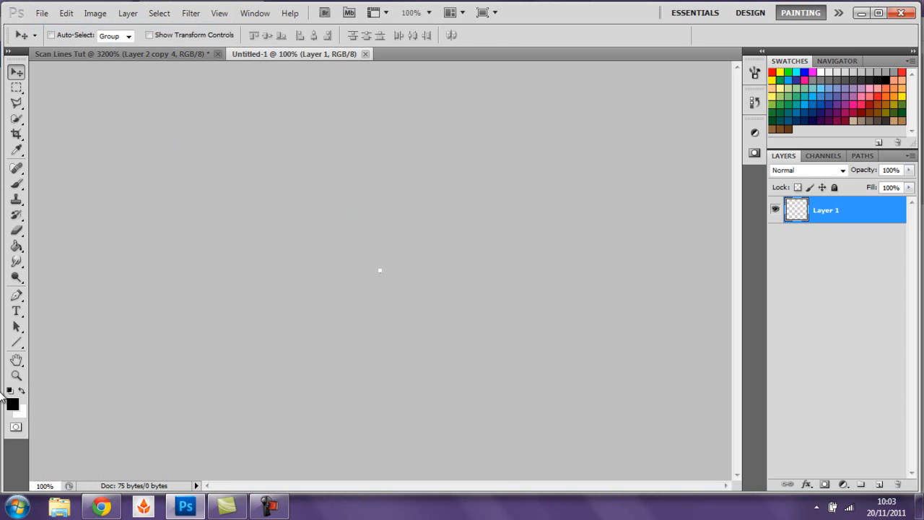
click(16, 375)
drag(453, 262, 712, 263)
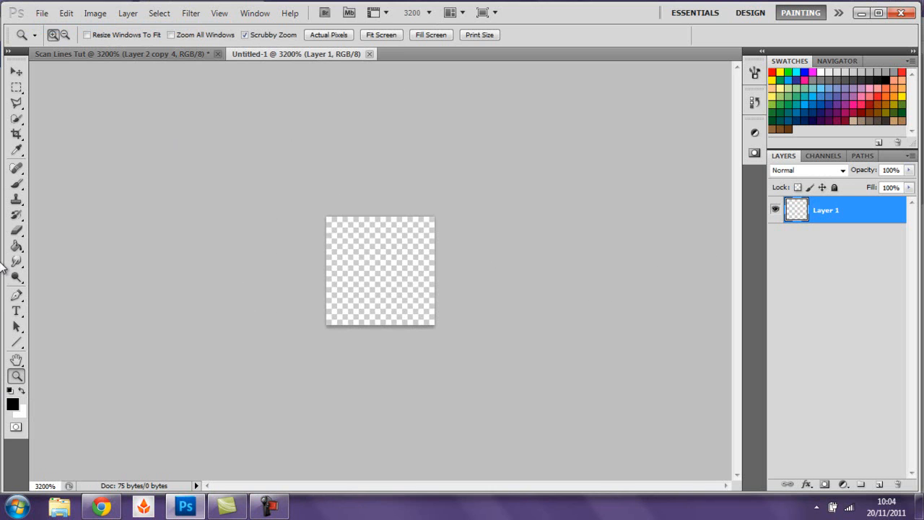
Select a single pixel at the left edge of the canvas's second row and fill it with black
click(17, 89)
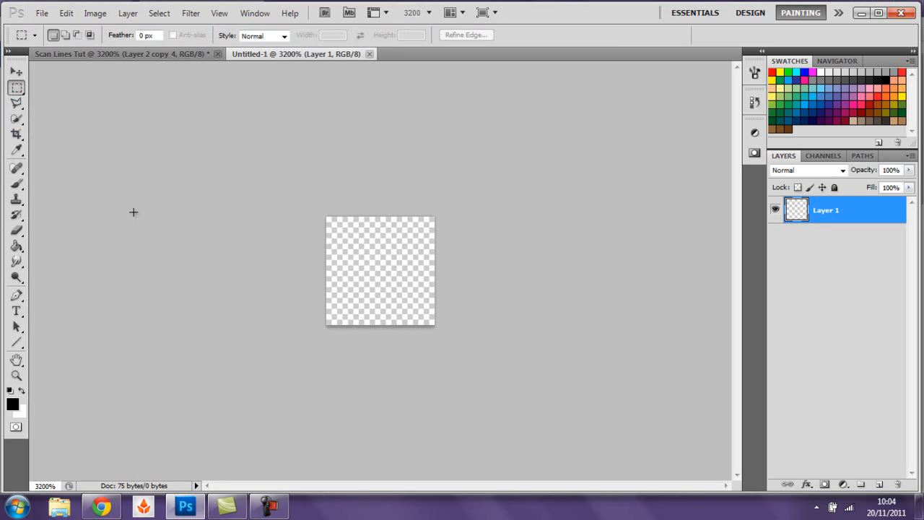
drag(323, 259, 348, 259)
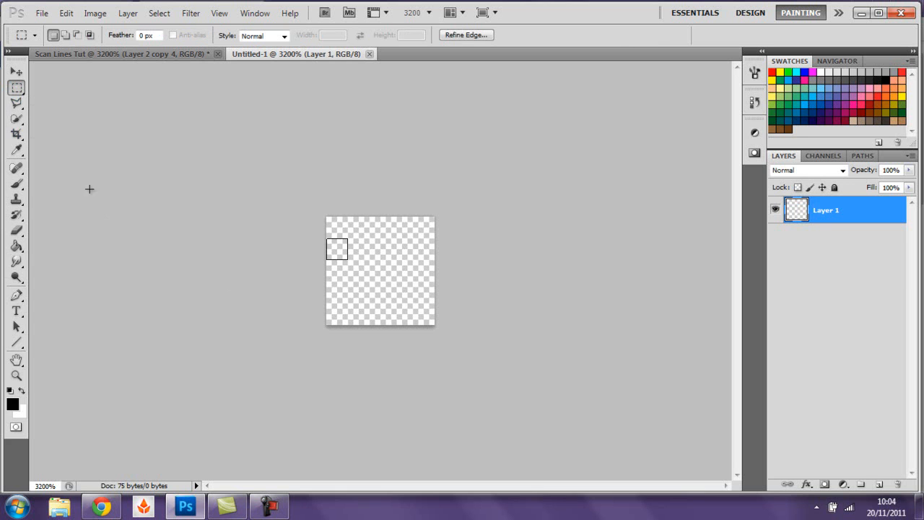
click(16, 246)
click(336, 249)
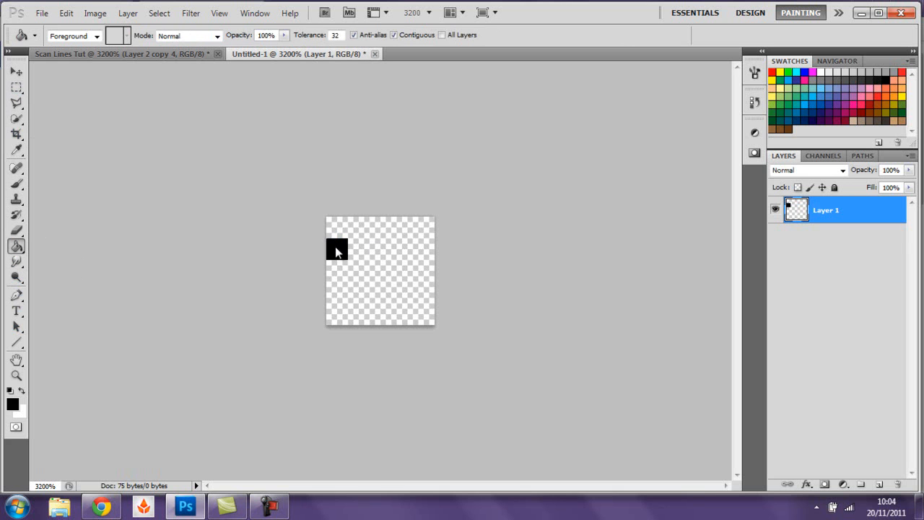
Deselect the black pixel and nudge it one pixel to the left
click(16, 87)
right_click(360, 259)
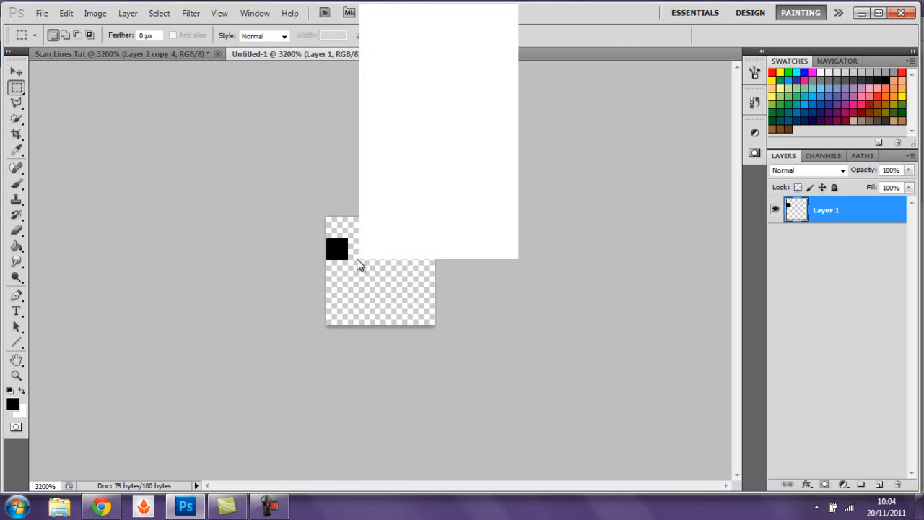
click(375, 247)
click(14, 74)
key(Left)
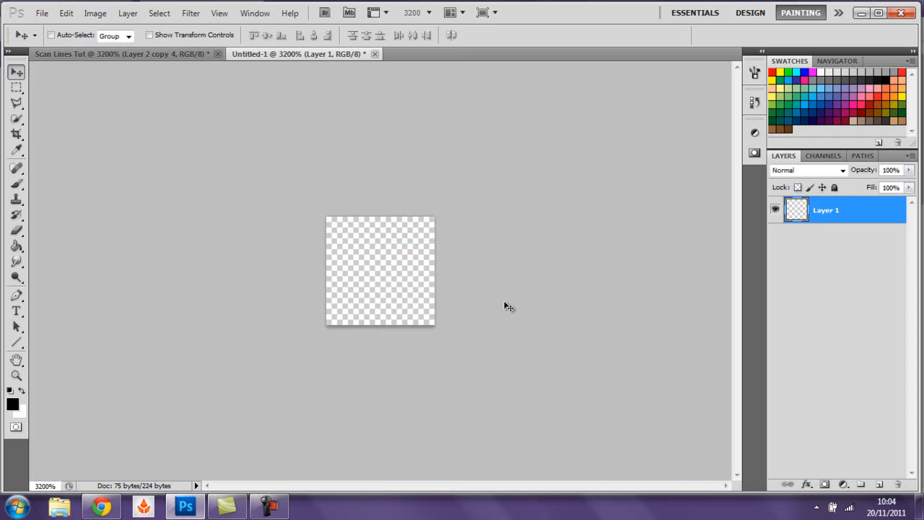
Add a new layer, marquee two pixels at the left end of the middle row and clear that selection
click(877, 484)
click(849, 246)
click(828, 212)
click(16, 87)
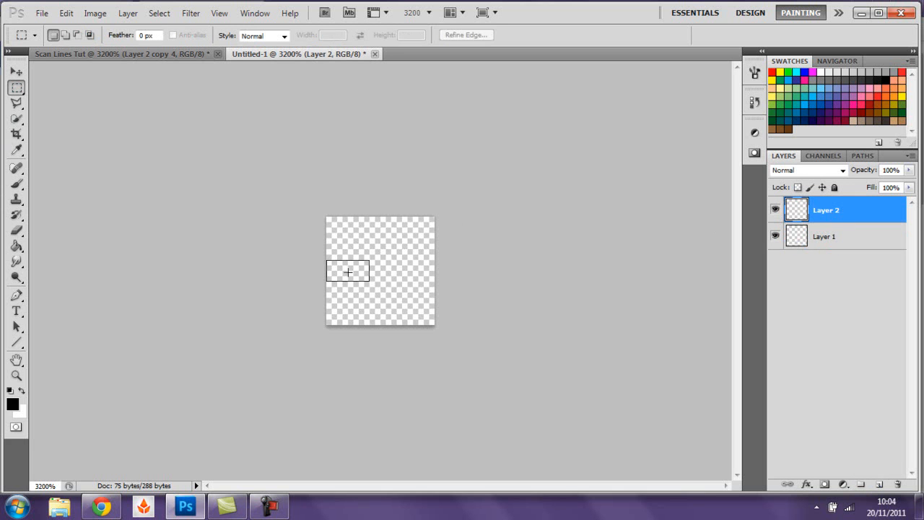
drag(348, 273, 348, 273)
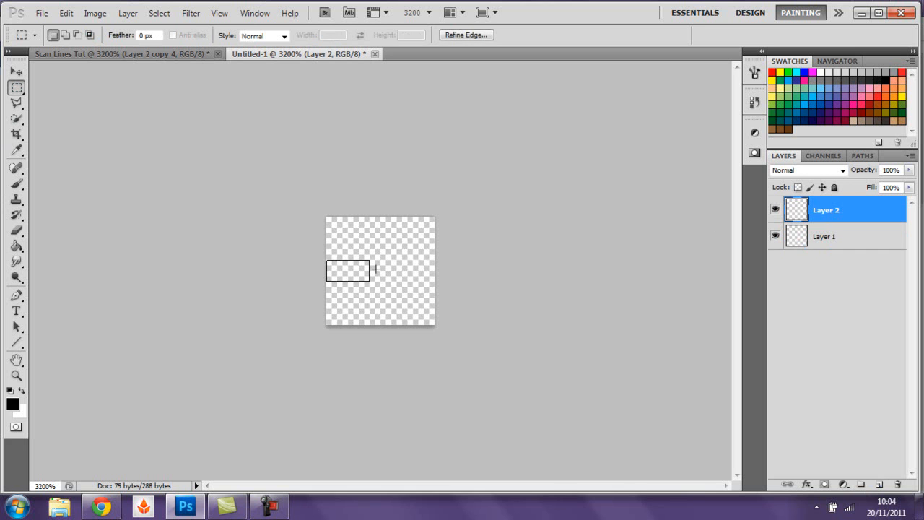
right_click(349, 272)
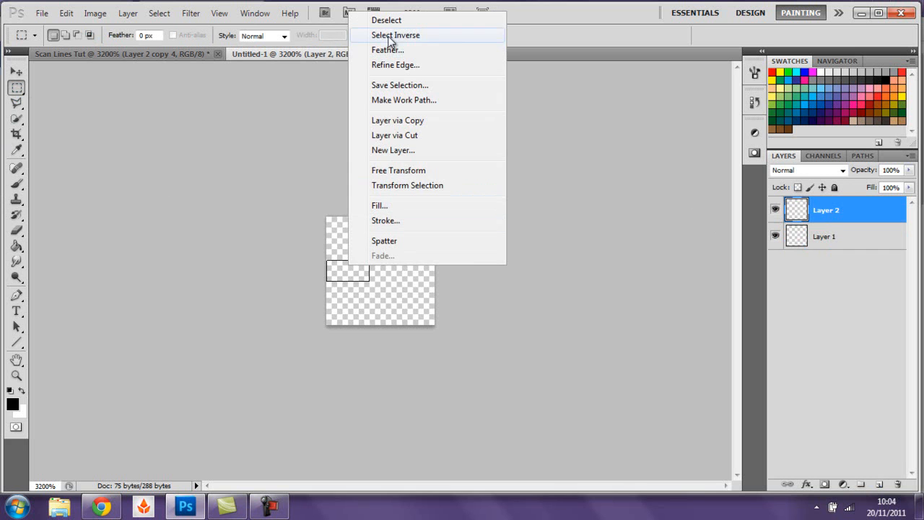
click(414, 20)
Fill the leftmost pixel of the middle row with black on Layer 2 and delete that layer
drag(328, 268, 337, 272)
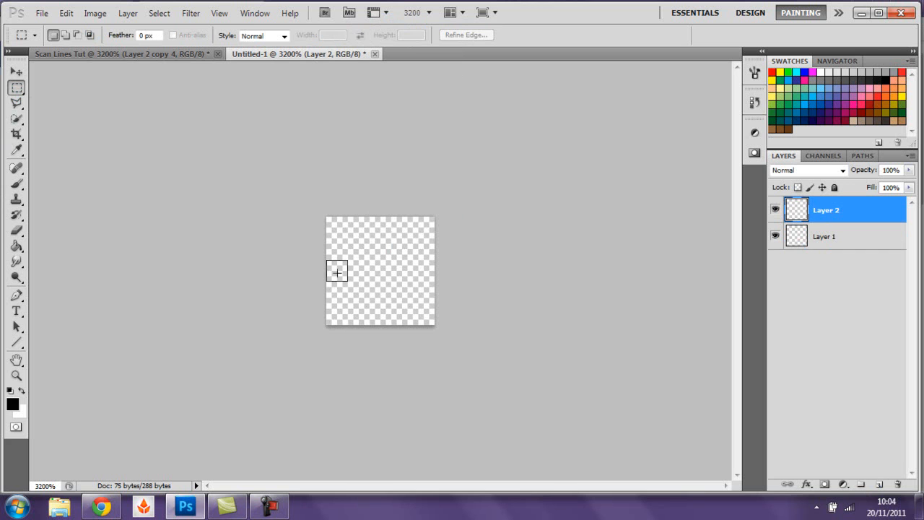
click(16, 246)
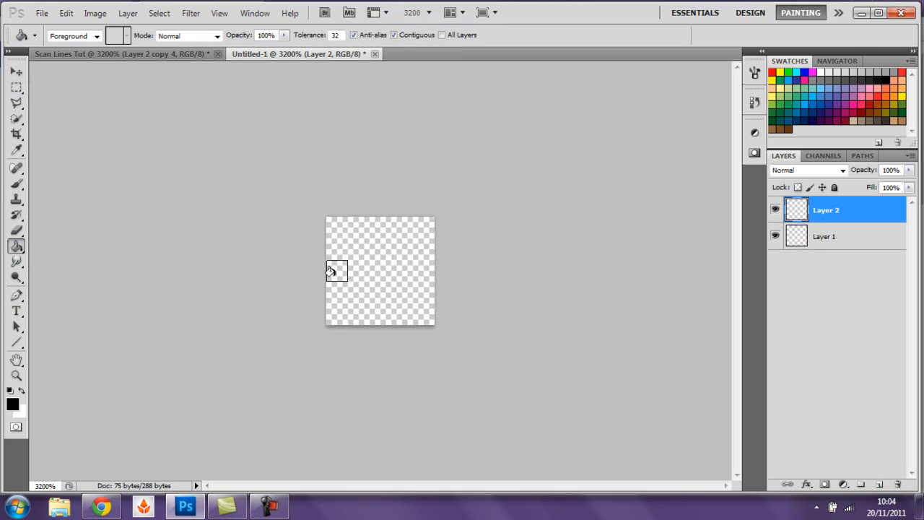
click(332, 271)
click(15, 88)
right_click(325, 256)
click(353, 205)
right_click(344, 270)
click(381, 25)
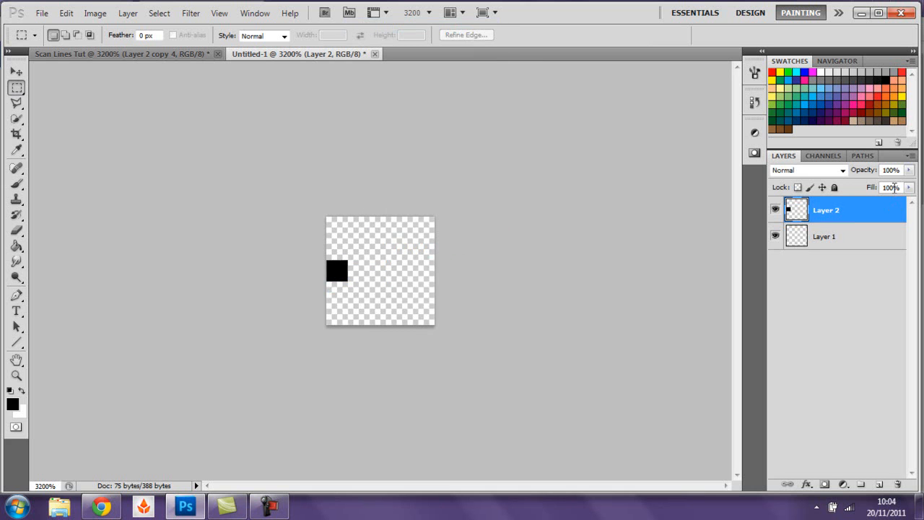
key(Delete)
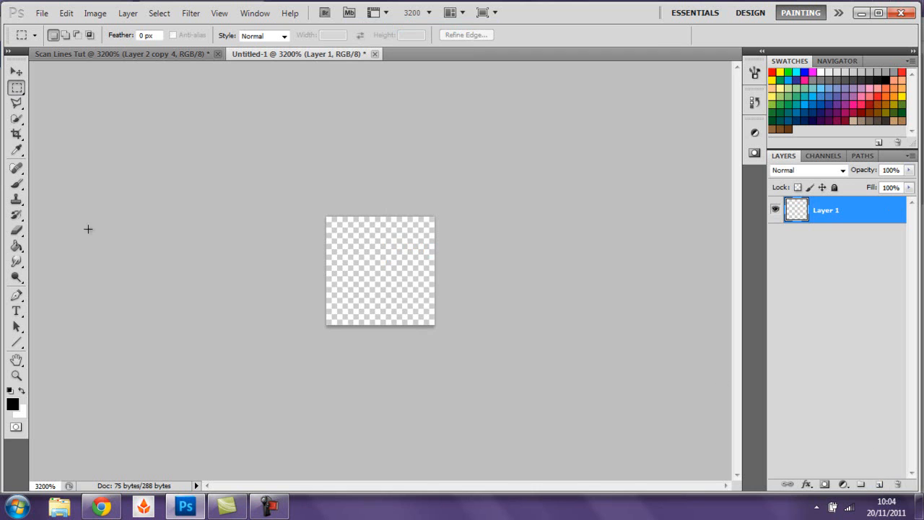
Select the entire middle row of the canvas on Layer 1, fill it with black and deselect
drag(329, 263, 423, 271)
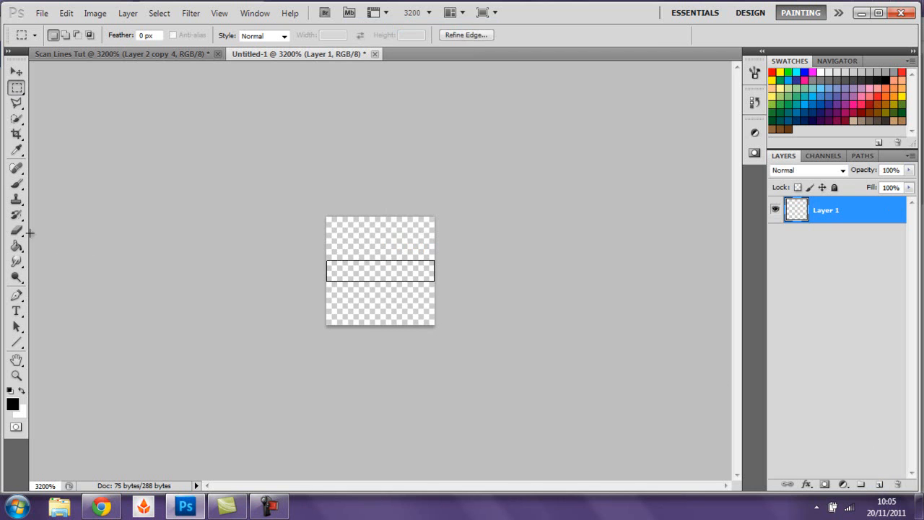
click(16, 89)
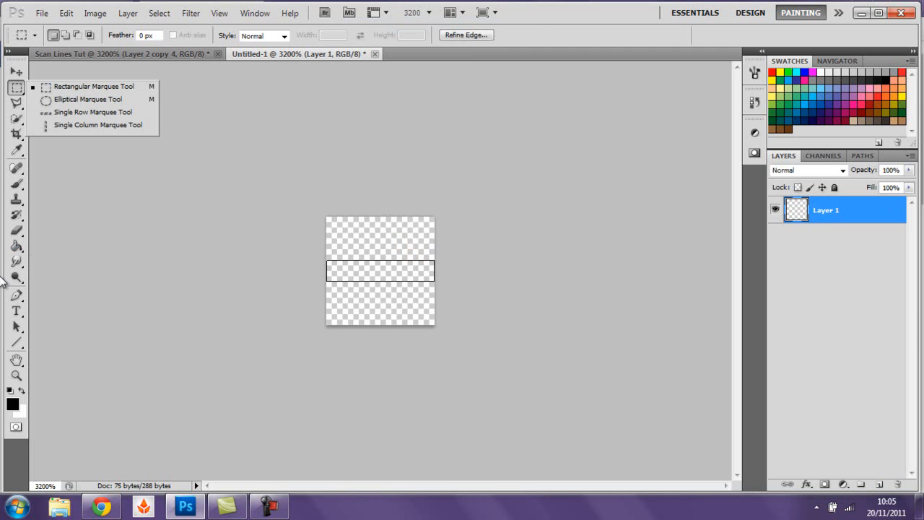
click(16, 247)
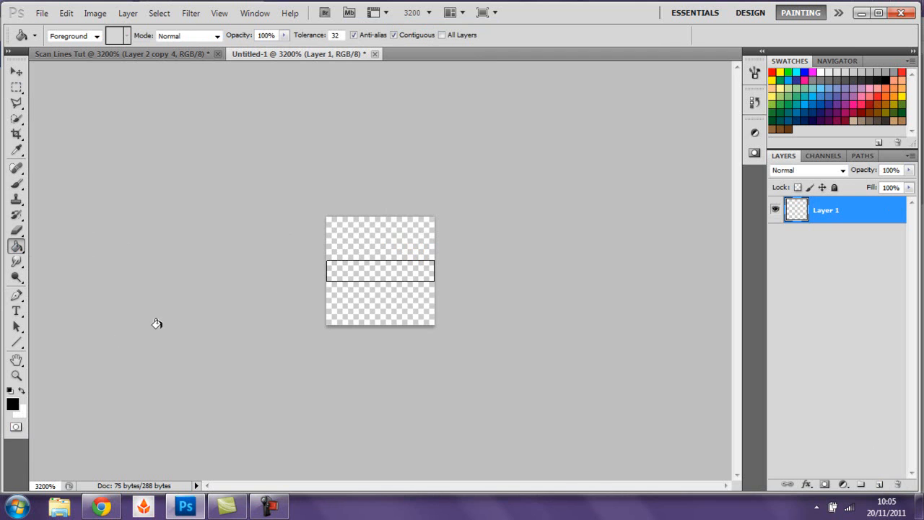
click(358, 269)
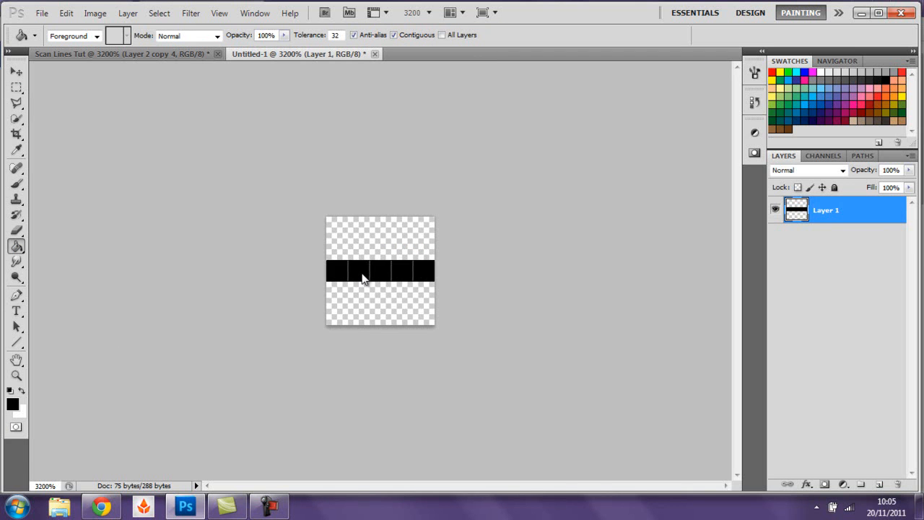
click(16, 87)
right_click(400, 270)
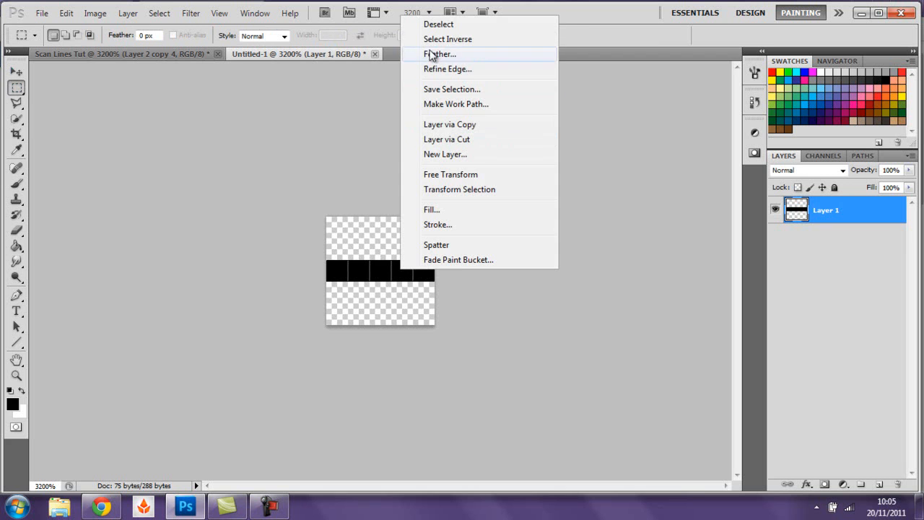
click(469, 29)
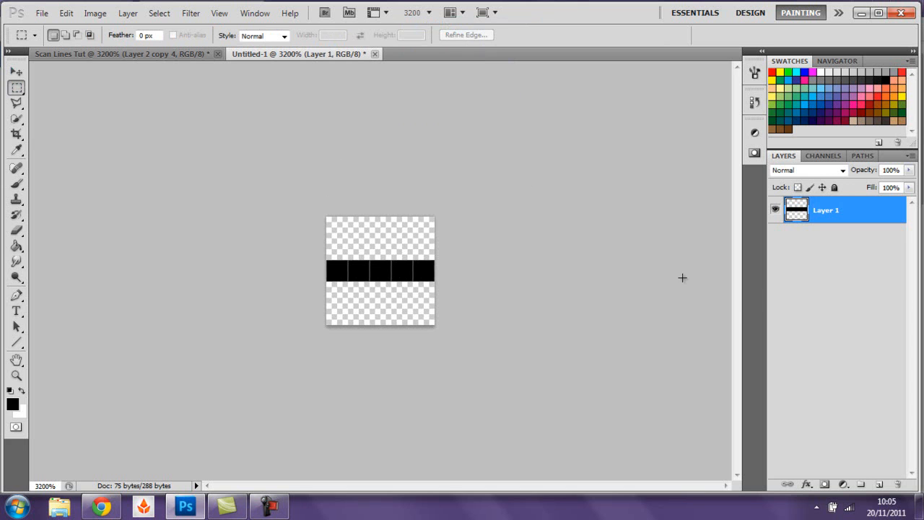
Open the example image beastt from the backgrounds-youtube folder
click(117, 57)
click(271, 52)
click(42, 13)
click(48, 37)
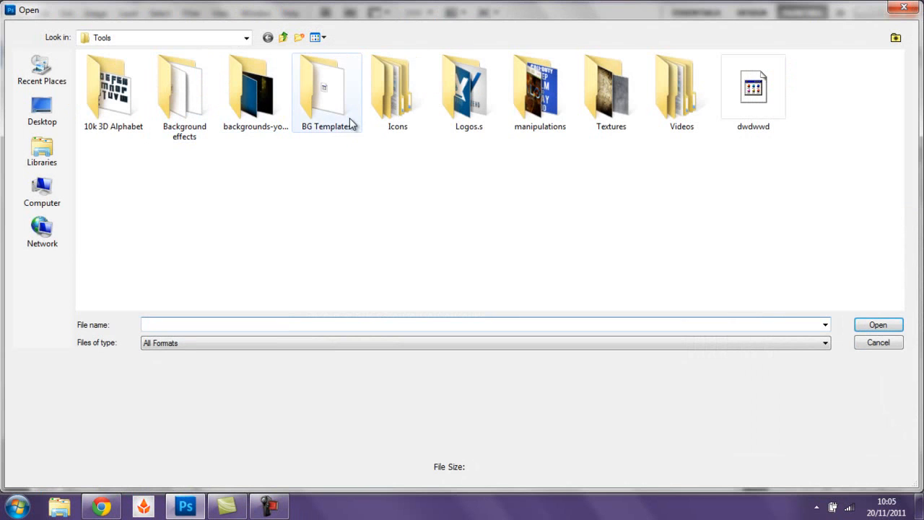
double_click(267, 126)
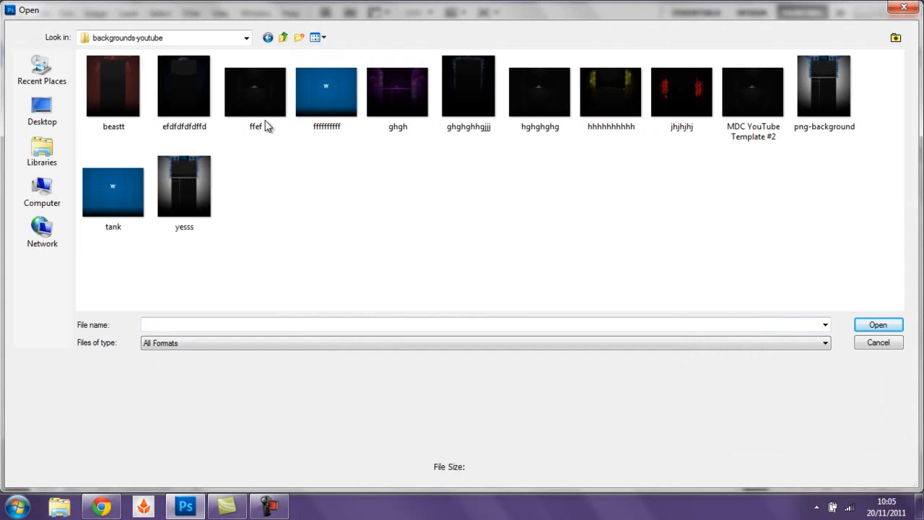
double_click(116, 118)
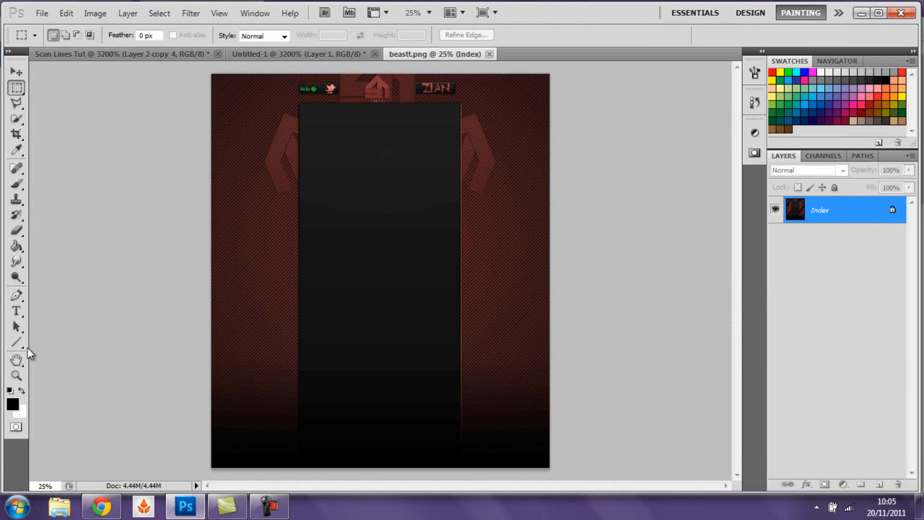
Examine the scan lines in the beastt image up close and close the image
click(18, 376)
drag(245, 308, 267, 327)
drag(735, 311, 584, 281)
click(495, 54)
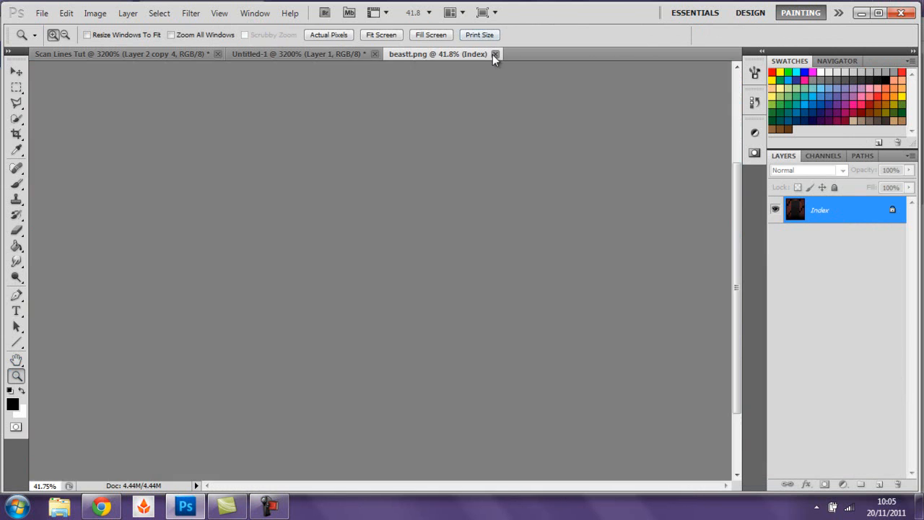
Define the horizontal line tile in Untitled-1 as a pattern named "straight scan lines"
click(145, 53)
click(229, 56)
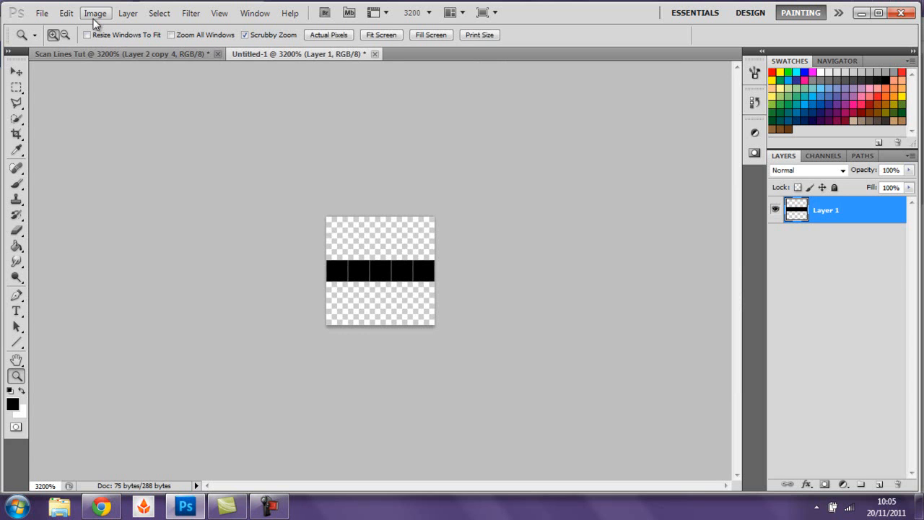
click(113, 55)
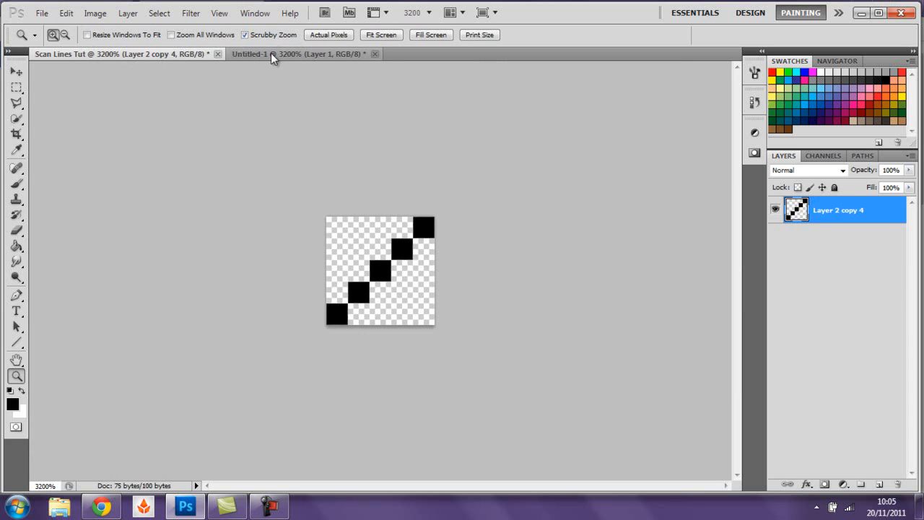
click(280, 56)
click(66, 14)
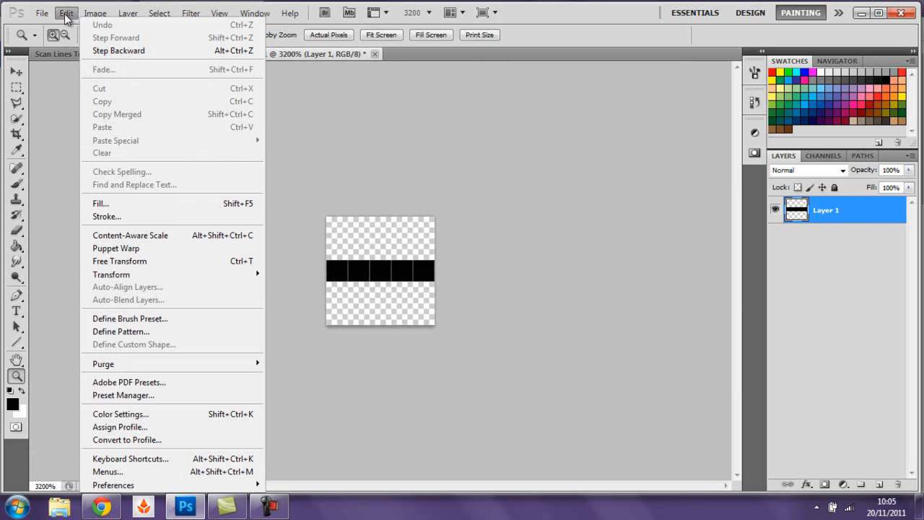
click(169, 332)
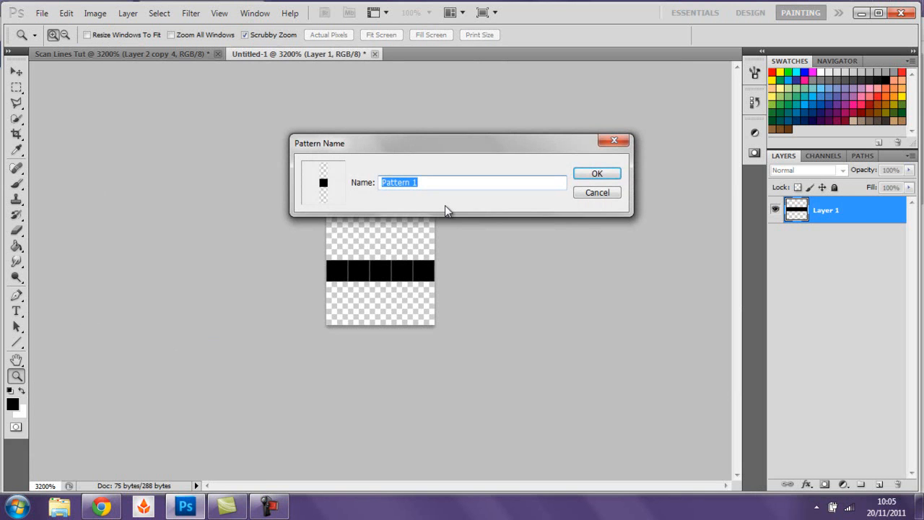
key(BackSpace)
text(straight scan lines)
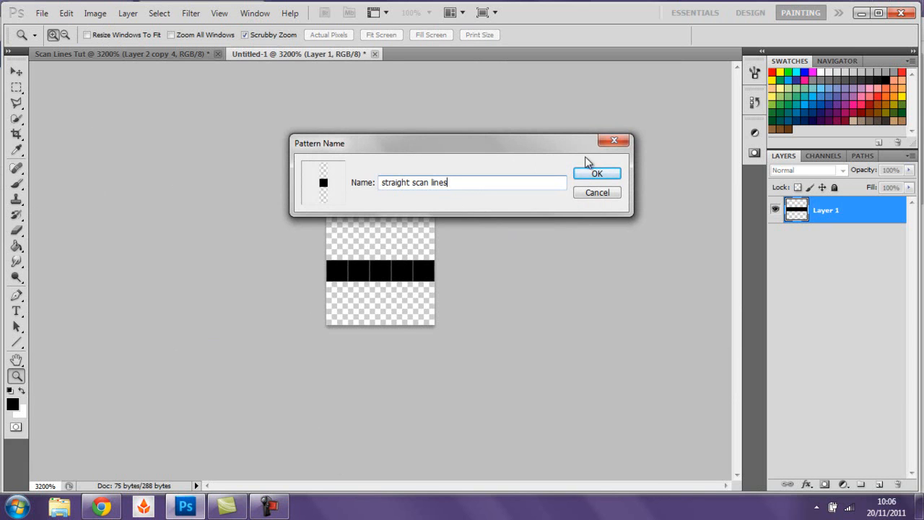
click(598, 179)
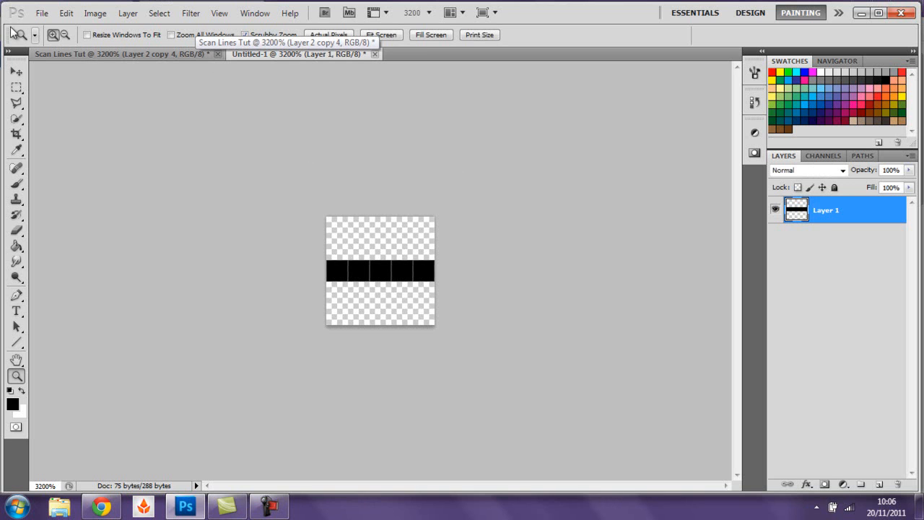
click(43, 13)
click(58, 36)
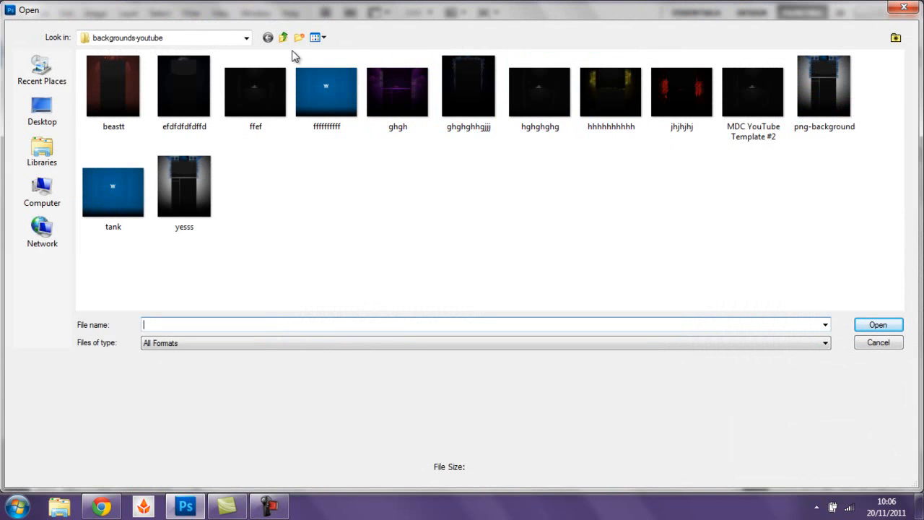
click(285, 37)
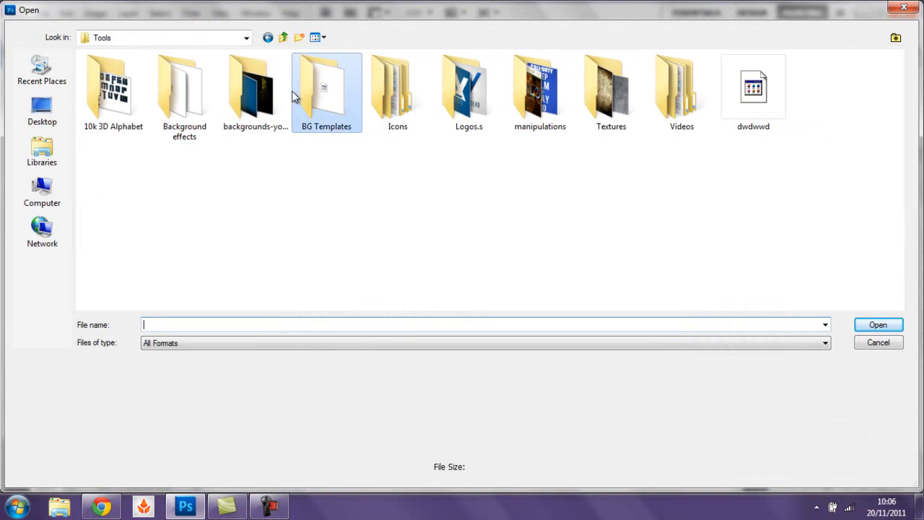
double_click(250, 92)
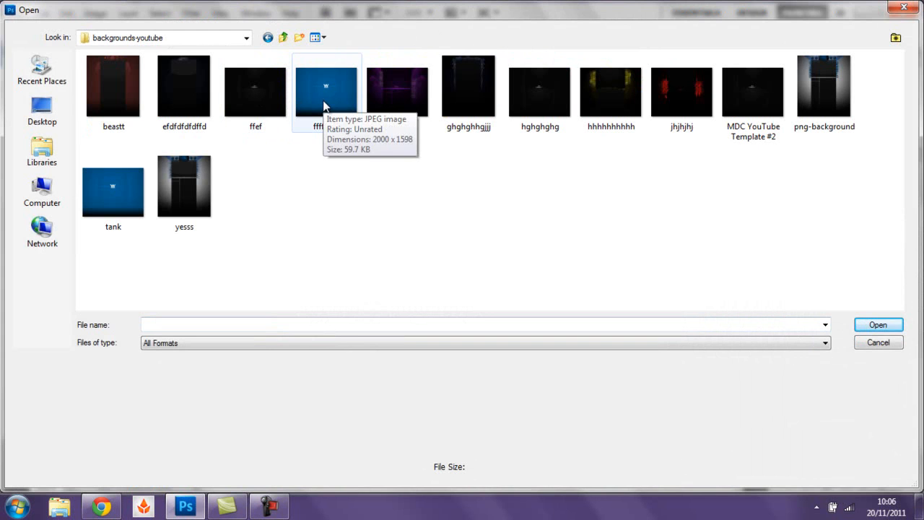
click(137, 191)
click(366, 79)
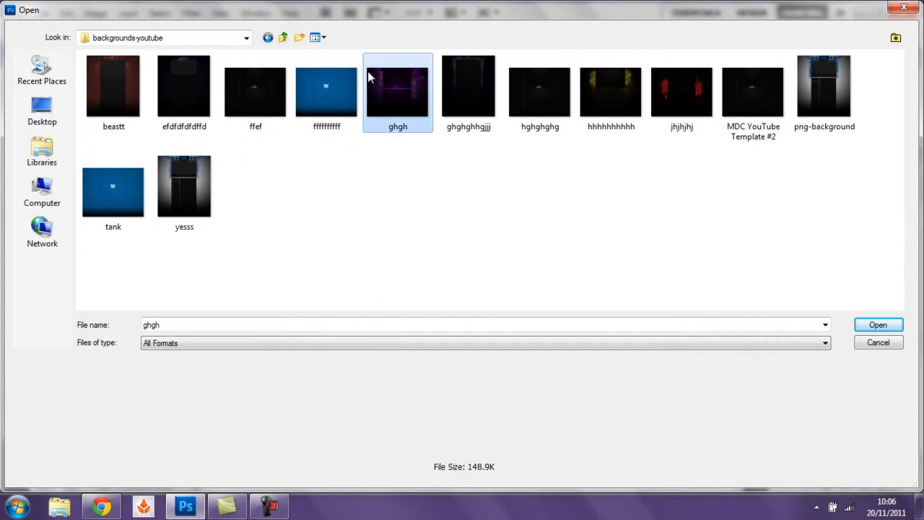
click(101, 183)
click(322, 96)
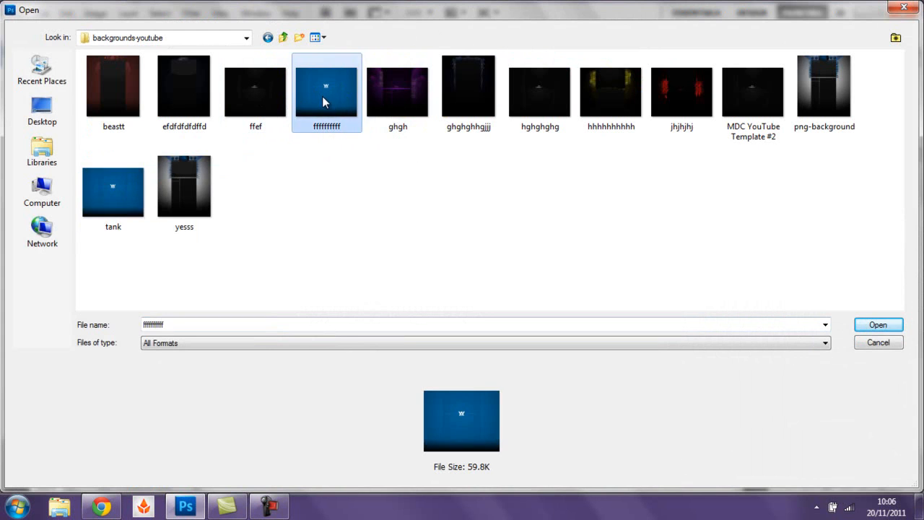
click(127, 180)
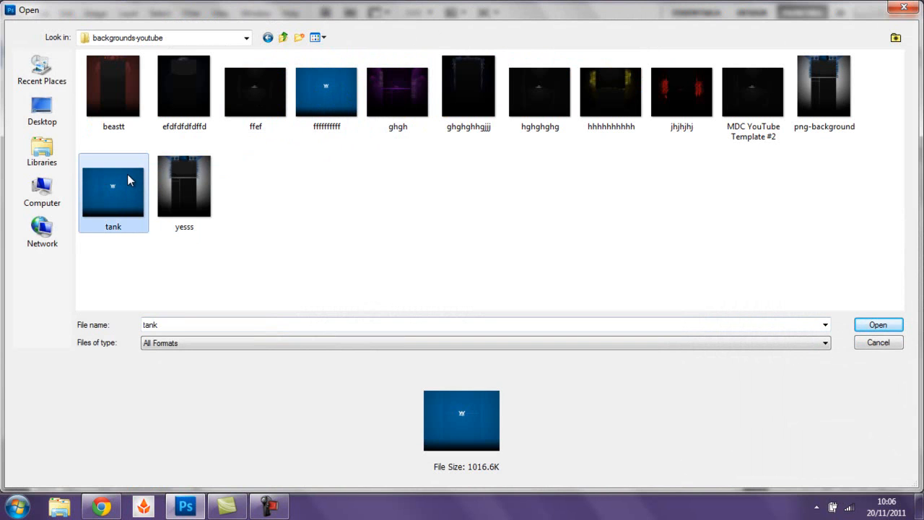
click(359, 128)
click(875, 326)
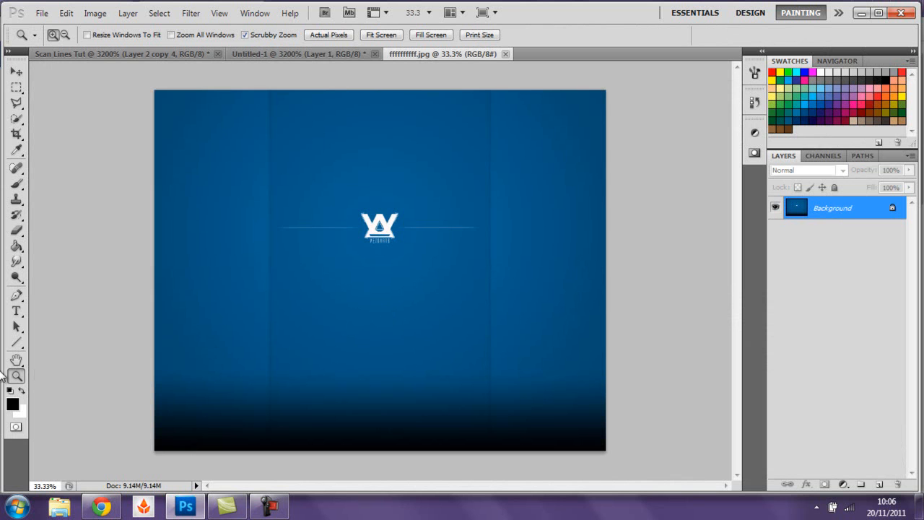
click(506, 53)
Open MDC YouTube Template #2 from the YouTube Templates by MDC folder inside BG Templates
click(39, 13)
click(58, 43)
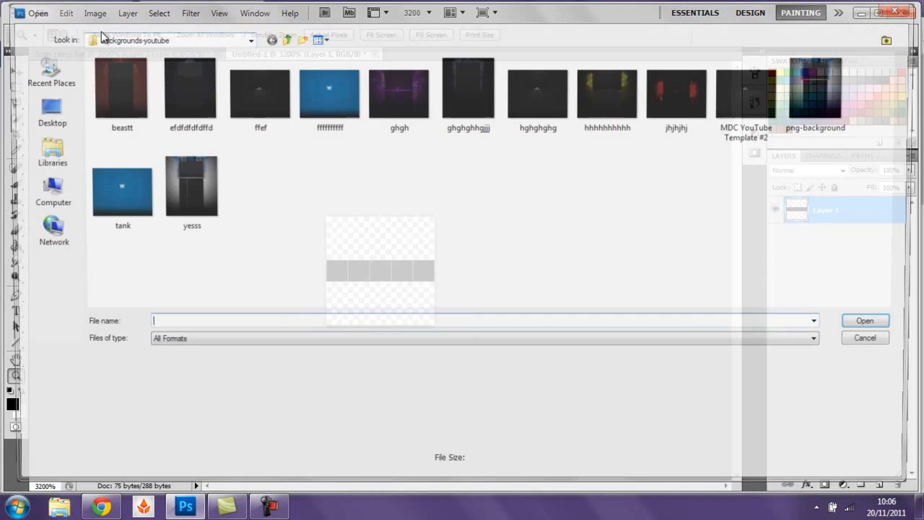
click(283, 37)
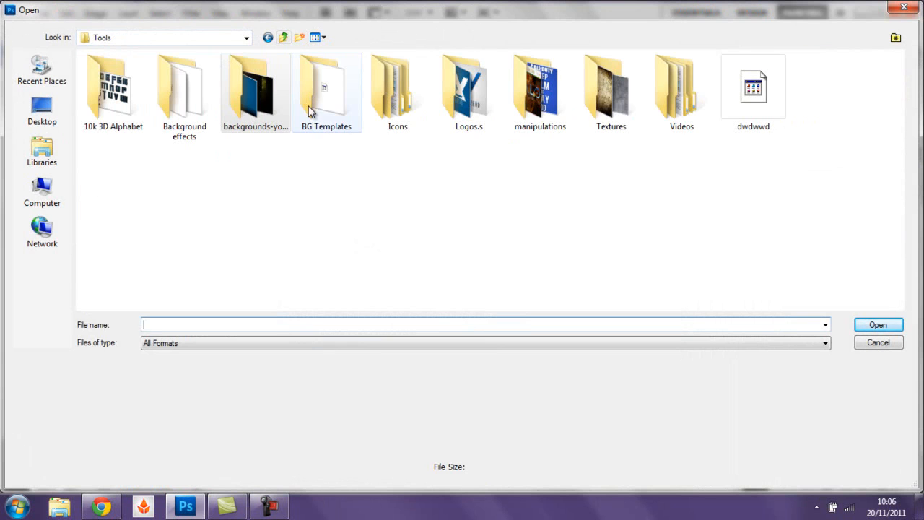
double_click(302, 121)
click(165, 86)
click(176, 75)
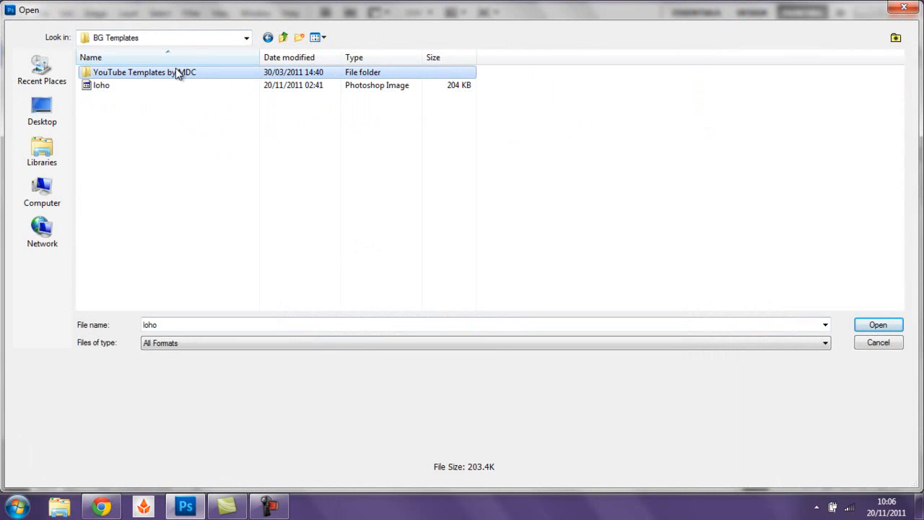
double_click(226, 72)
click(187, 88)
click(190, 101)
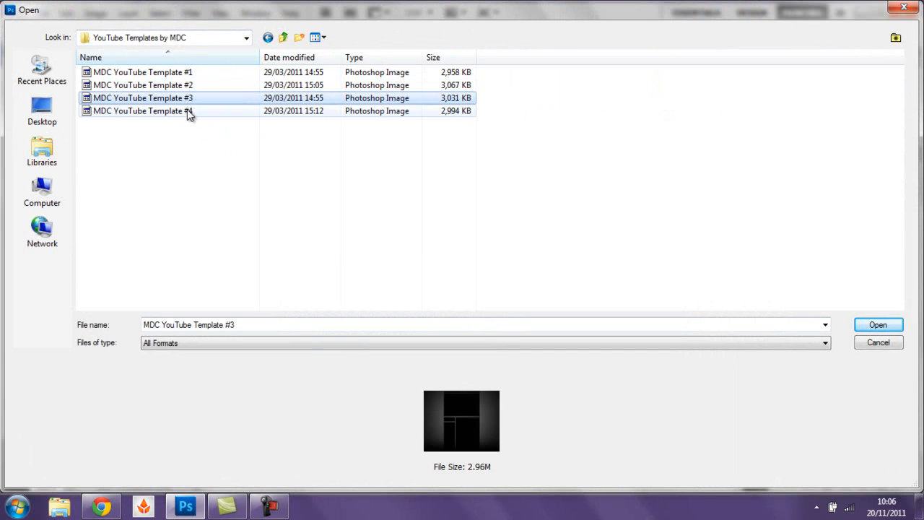
click(193, 90)
click(878, 325)
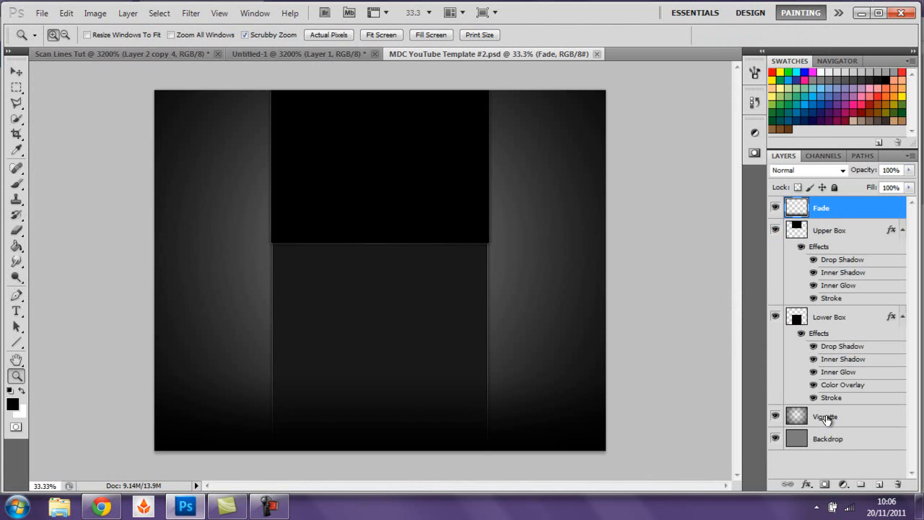
Add a Pattern Overlay to the Backdrop layer using the "straight scan lines" pattern
double_click(842, 447)
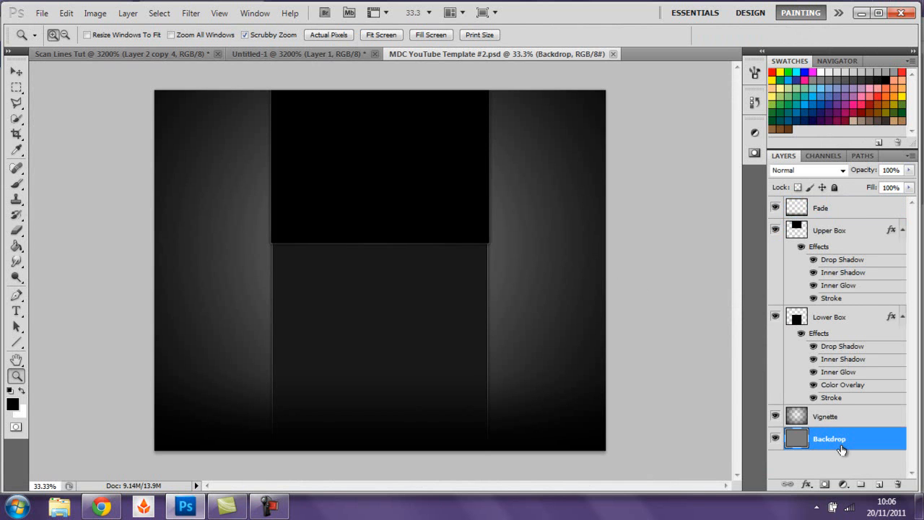
mouse_move(771, 137)
mouse_down()
mouse_move(718, 159)
mouse_move(394, 134)
mouse_move(639, 161)
mouse_move(767, 138)
mouse_up()
click(574, 344)
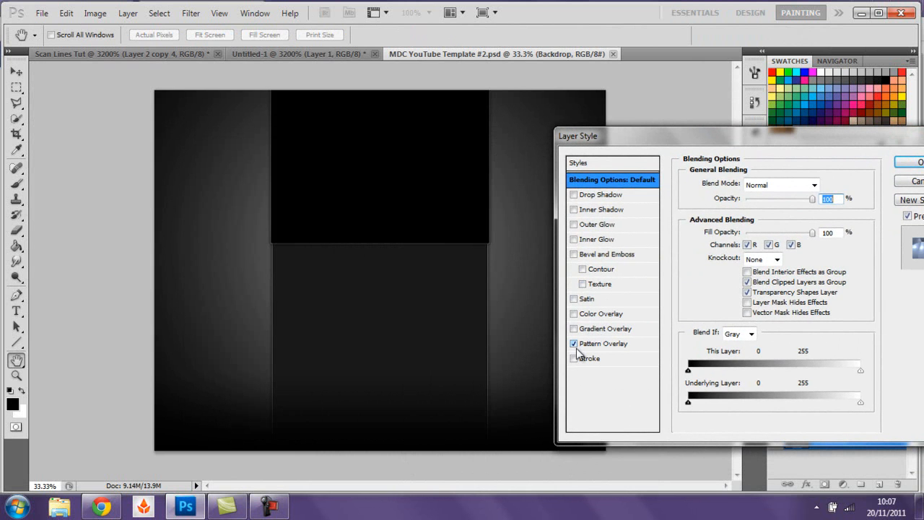
click(601, 343)
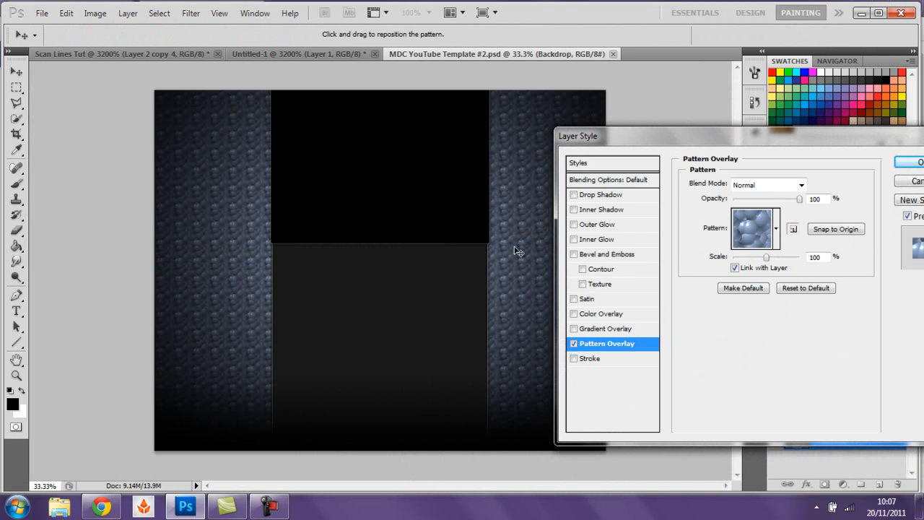
click(777, 229)
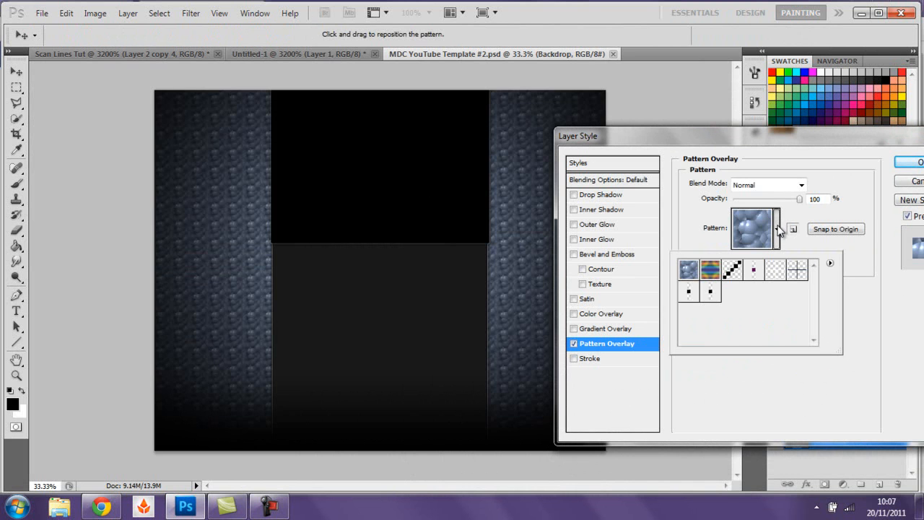
click(710, 296)
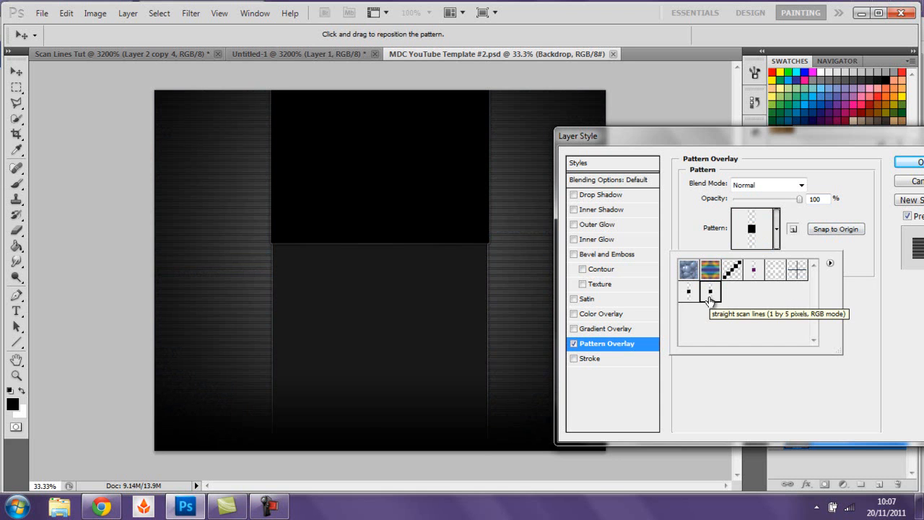
click(913, 166)
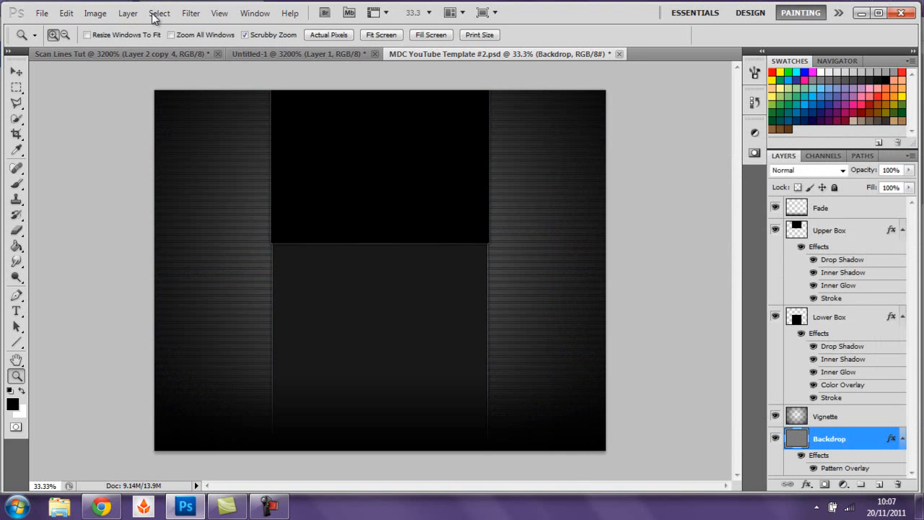
Examine the straight scan lines on both sides of the template at 100% in the Save for Web & Devices preview, then cancel the export
click(43, 13)
click(96, 241)
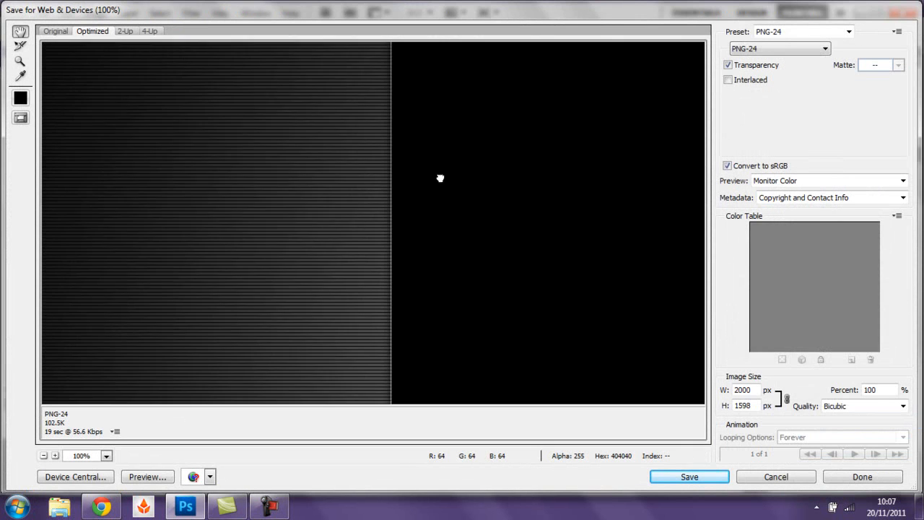
drag(578, 150, 565, 35)
drag(299, 348, 397, 269)
drag(396, 372, 392, 325)
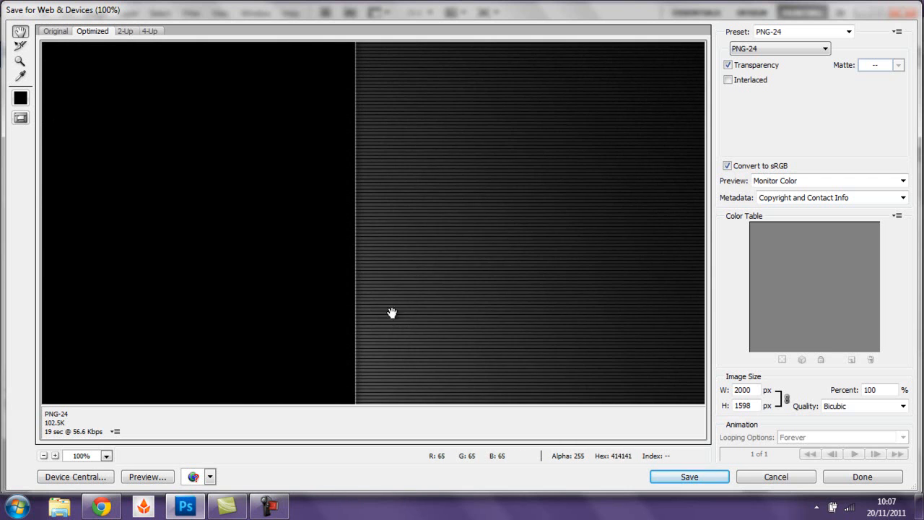
drag(307, 264, 551, 260)
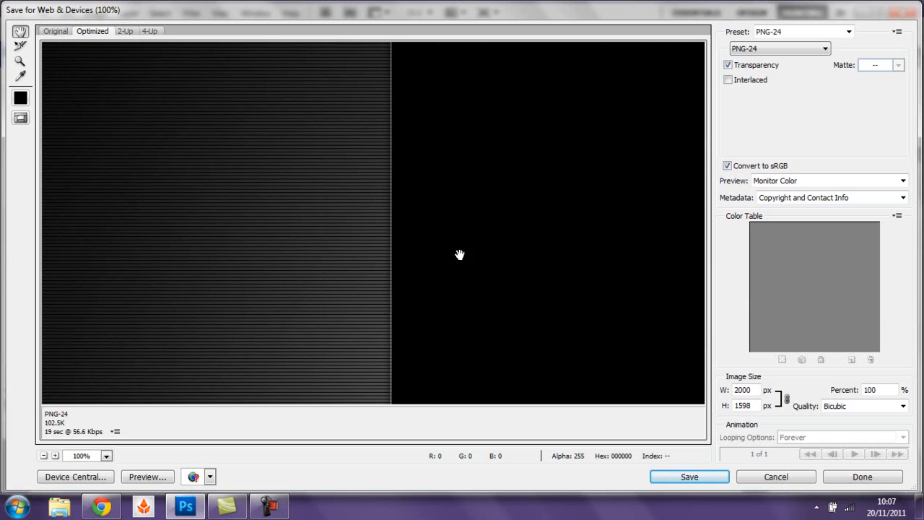
drag(373, 320, 490, 168)
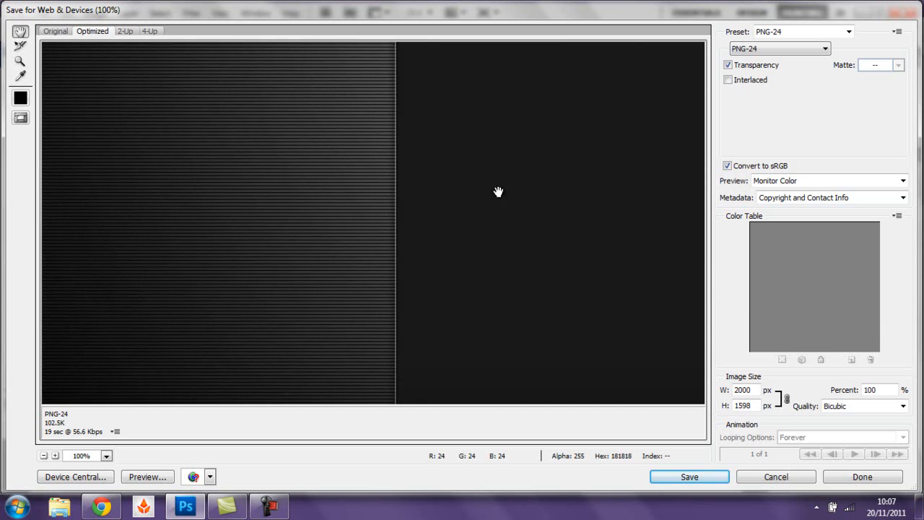
drag(409, 356, 465, 195)
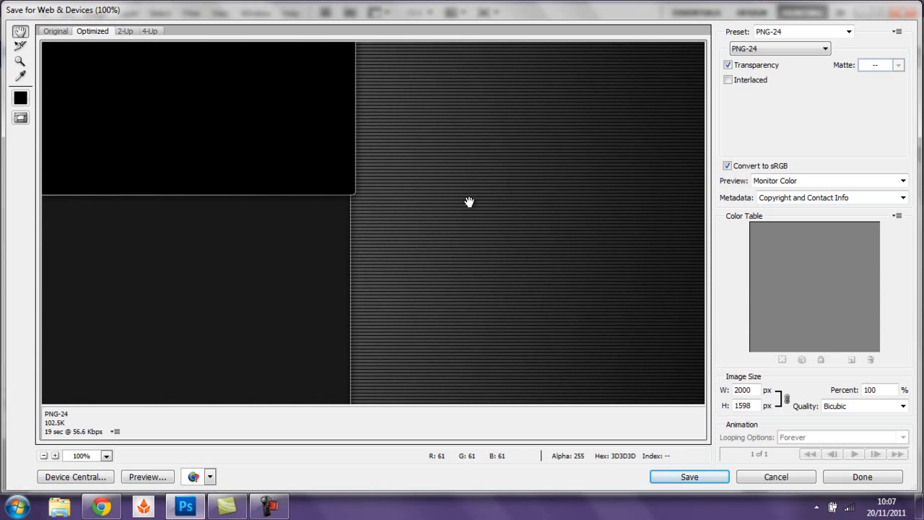
click(742, 480)
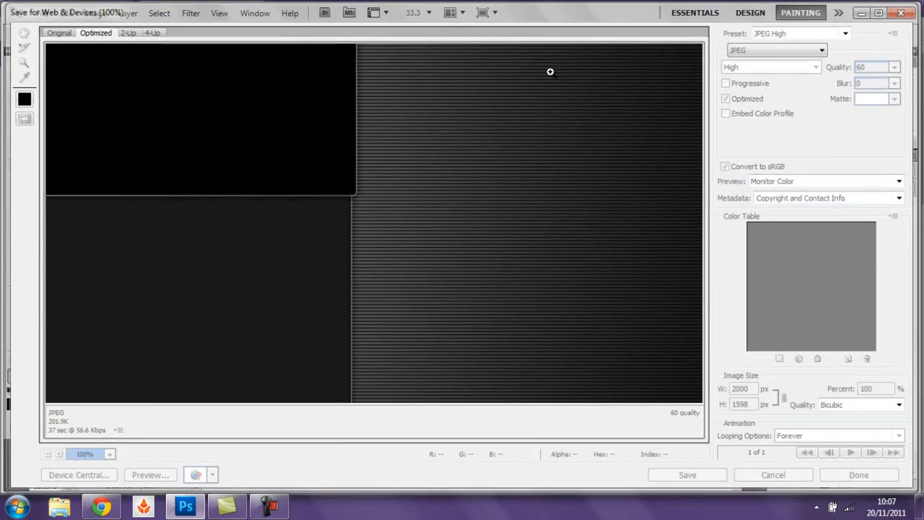
Close MDC YouTube Template #2 without saving and reopen the original file from the YouTube Templates by MDC folder
click(618, 53)
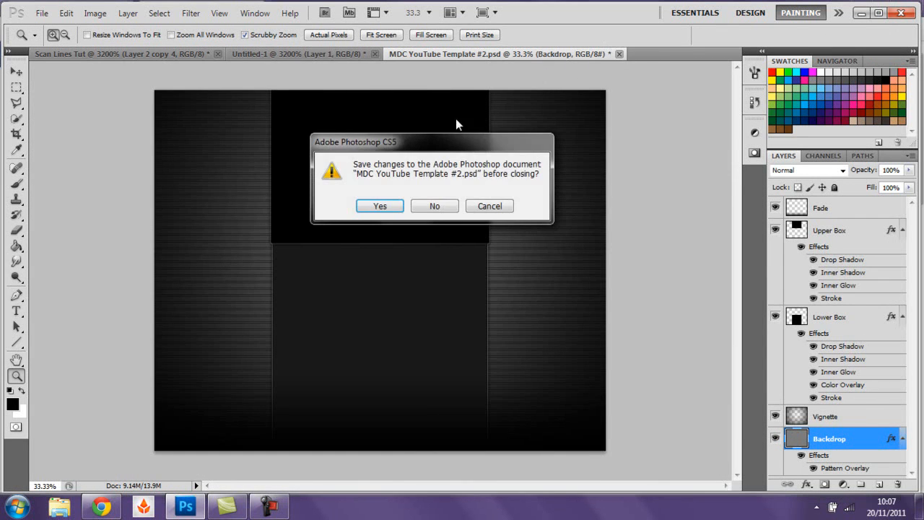
click(436, 205)
click(166, 56)
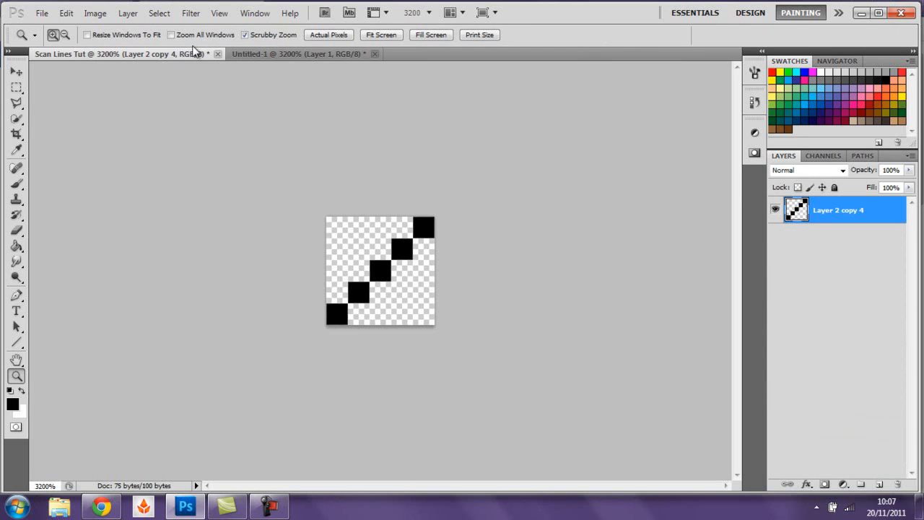
click(42, 14)
click(57, 40)
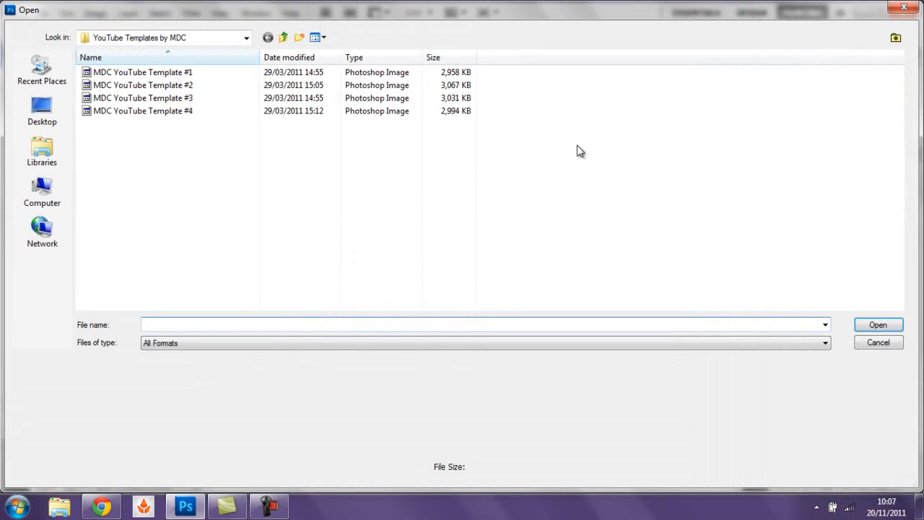
click(192, 98)
click(196, 85)
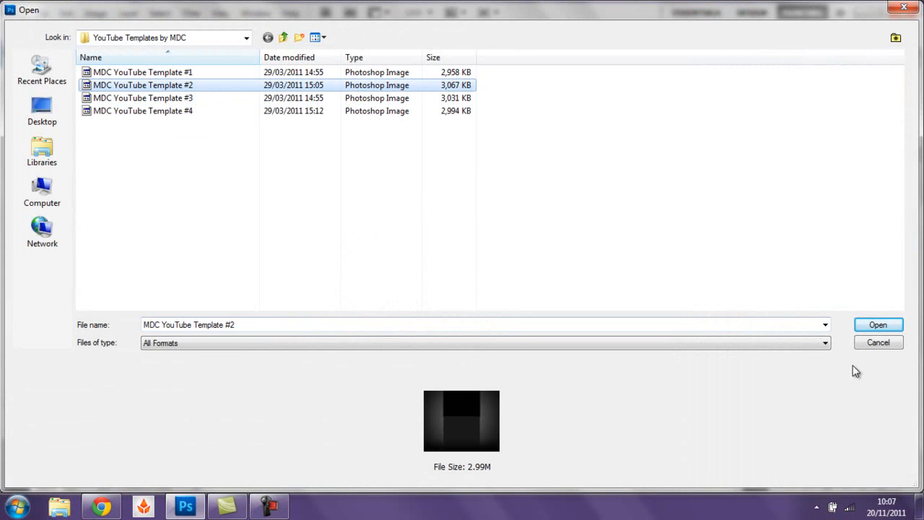
click(874, 325)
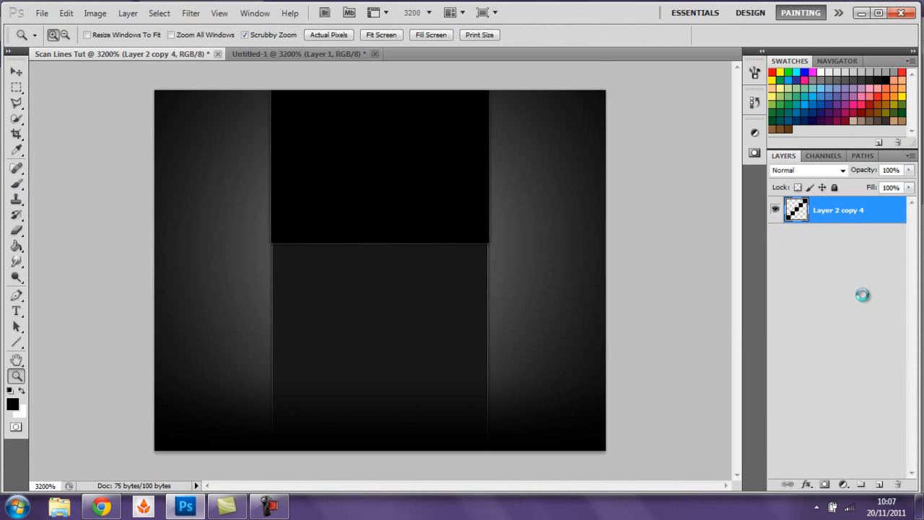
Add a Pattern Overlay to the Backdrop layer using the diagonal black line pattern
click(859, 441)
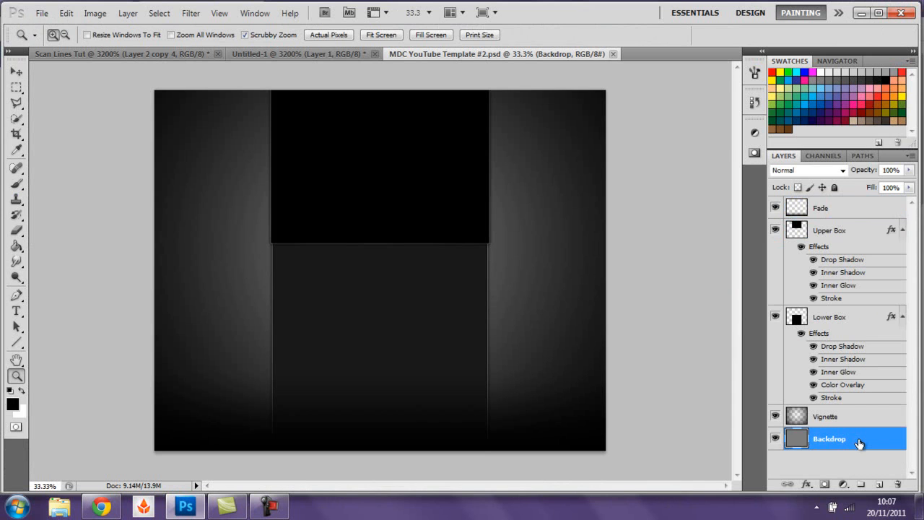
double_click(859, 442)
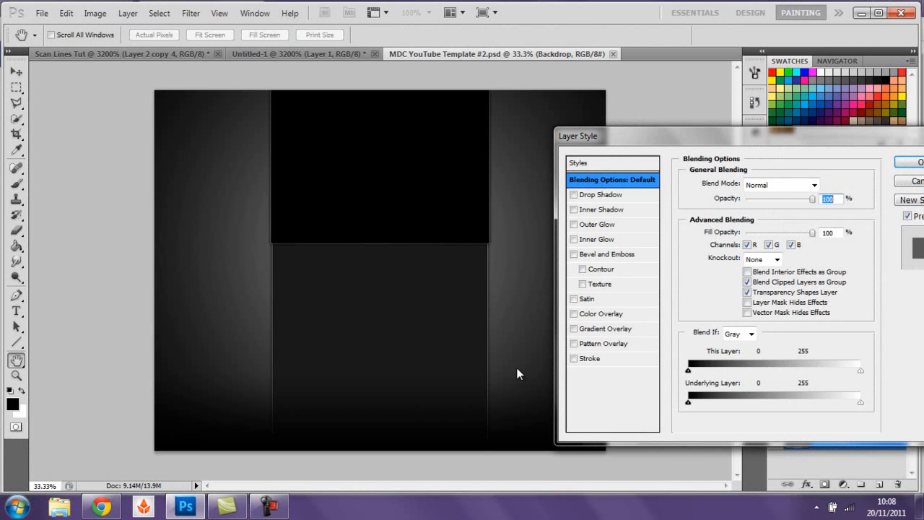
click(603, 344)
click(776, 228)
click(732, 270)
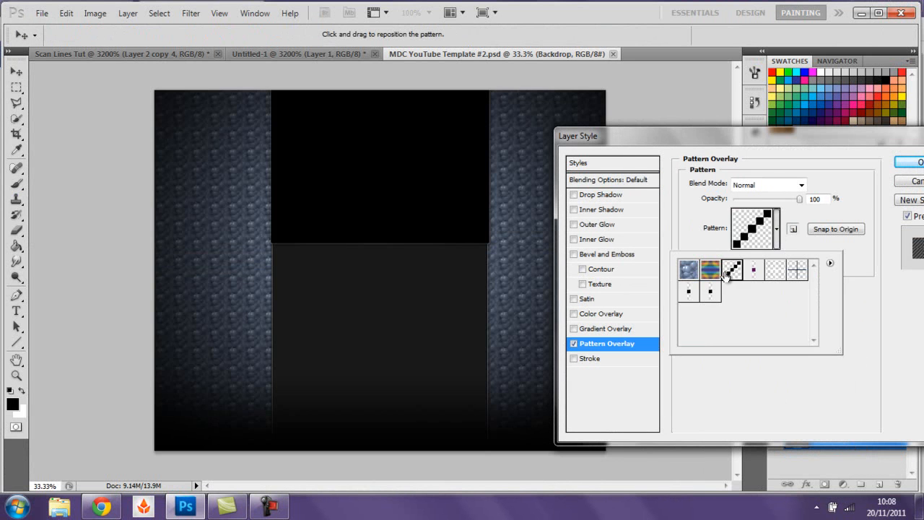
click(920, 163)
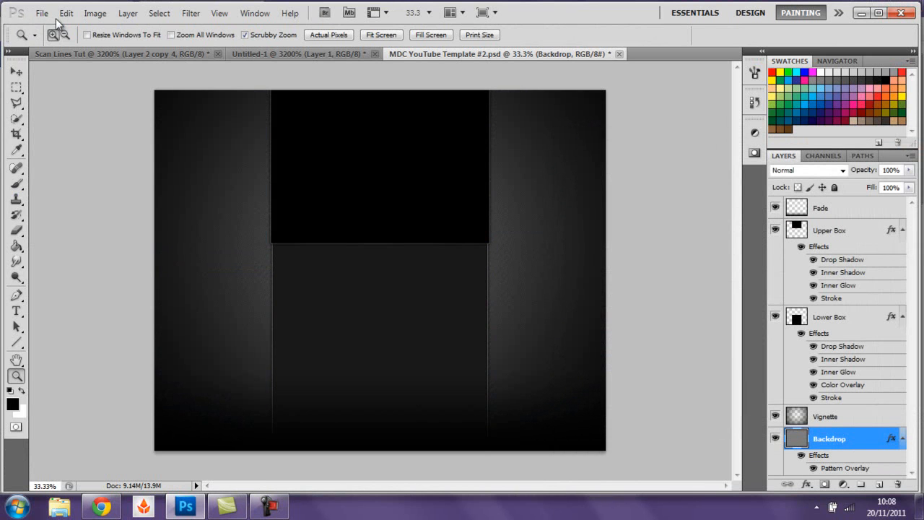
Examine the diagonal lines on both sides of the template at 100% in the Save for Web & Devices preview, then cancel the export
click(45, 14)
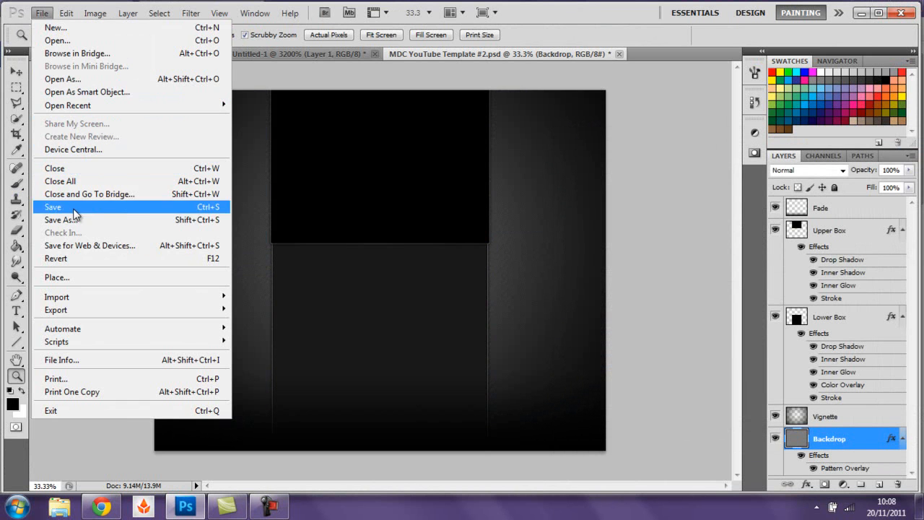
click(204, 245)
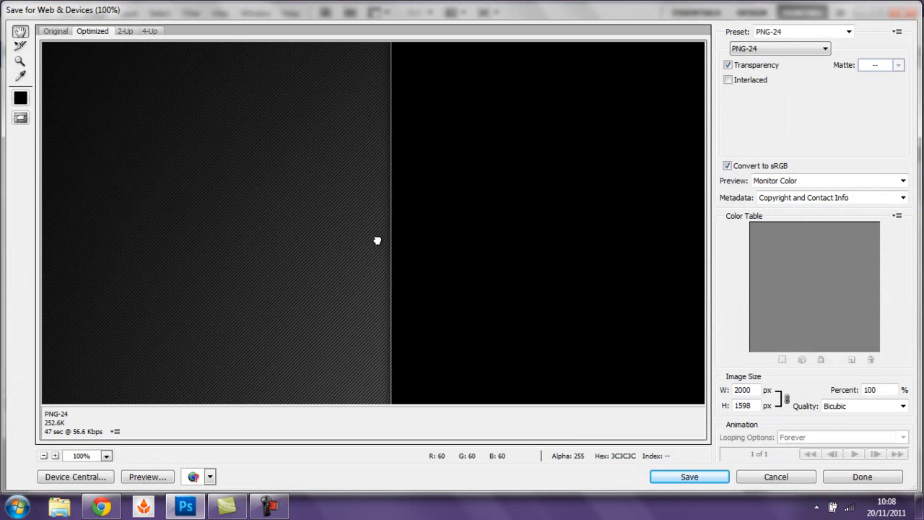
drag(378, 242, 203, 287)
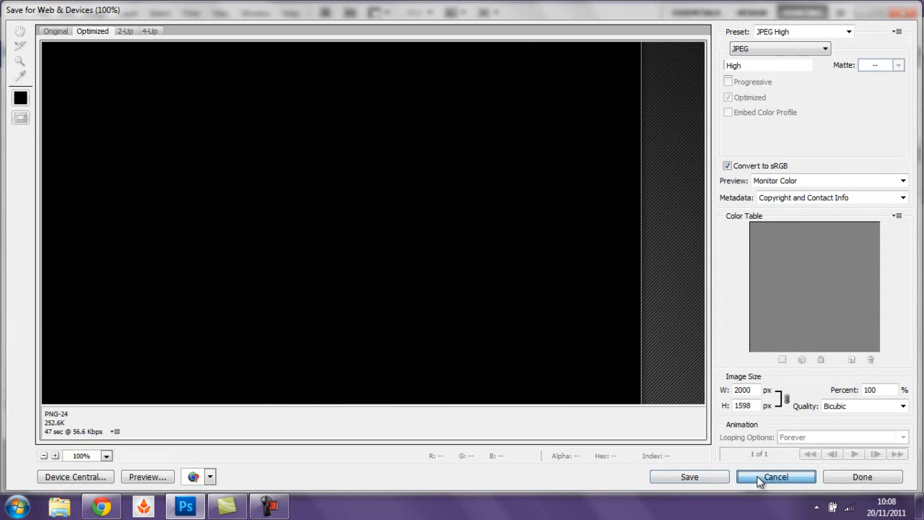
click(759, 478)
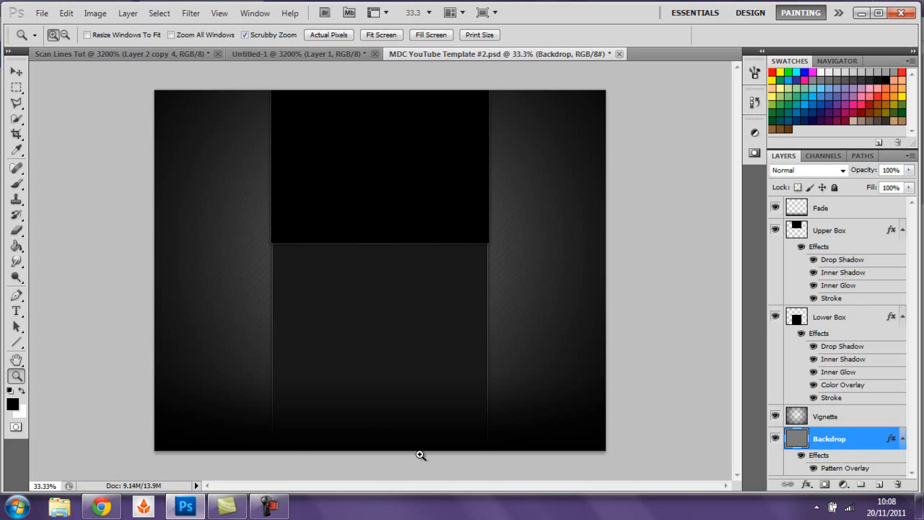
Switch to Chrome, open the signed-in VezoArts account's own YouTube channel and close the Facebook tab
click(102, 507)
click(50, 9)
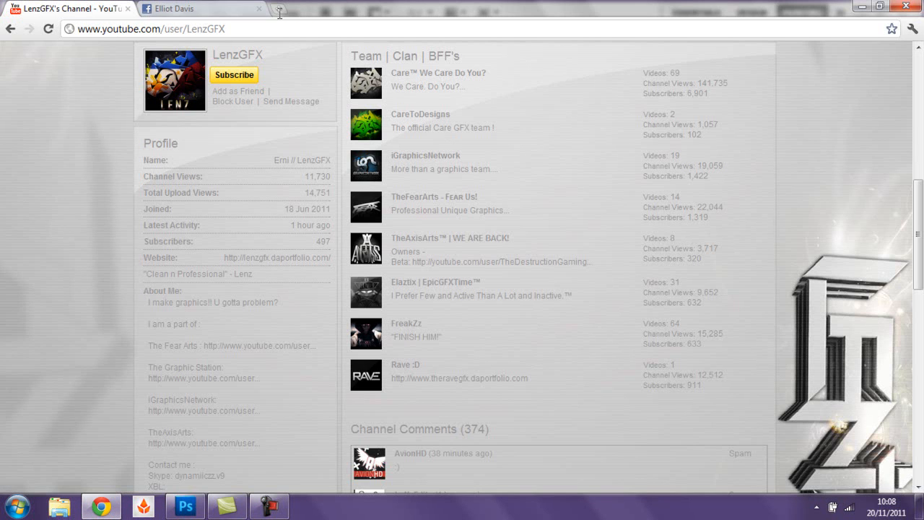
drag(921, 214, 922, 69)
click(754, 61)
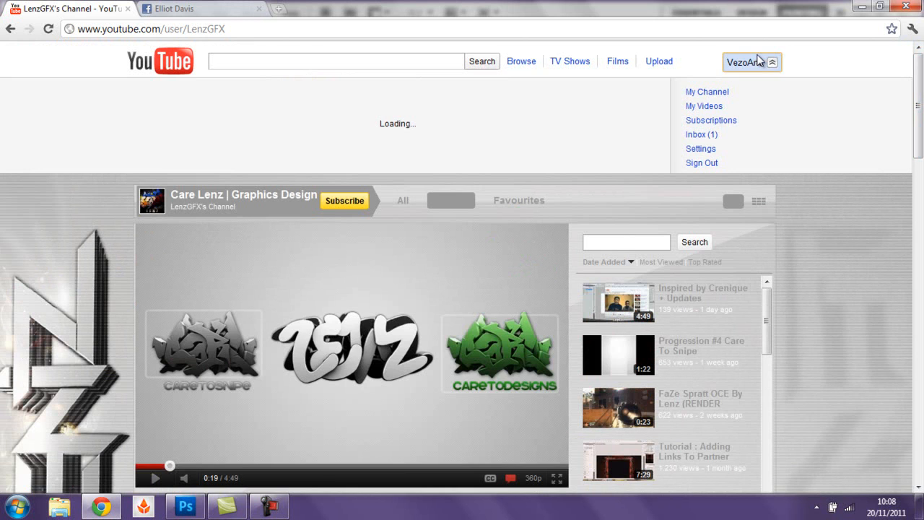
click(702, 94)
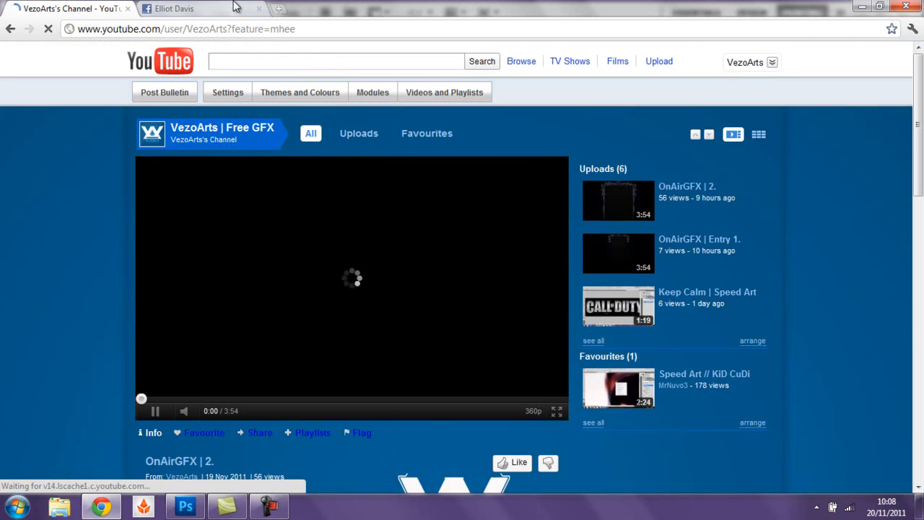
click(259, 9)
Open the OnAirGFX channel from the VezoArts channel page and look through its video details, profile, other channels and comments
drag(919, 154, 891, 379)
click(464, 213)
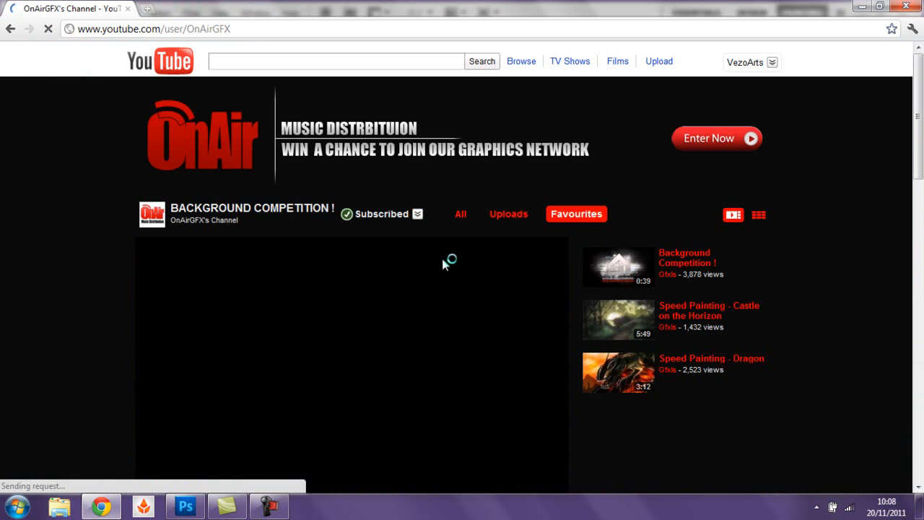
scroll(902, 204, down, 5)
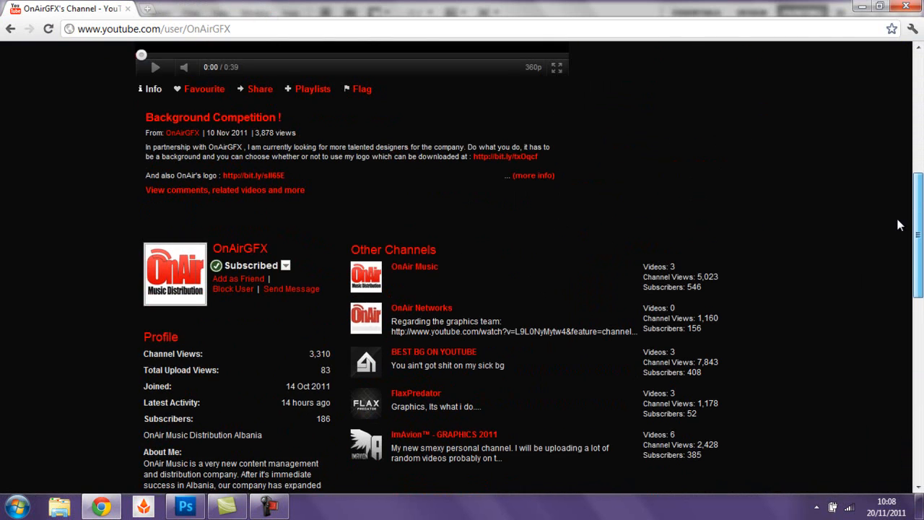
scroll(898, 246, down, 3)
scroll(899, 266, down, 3)
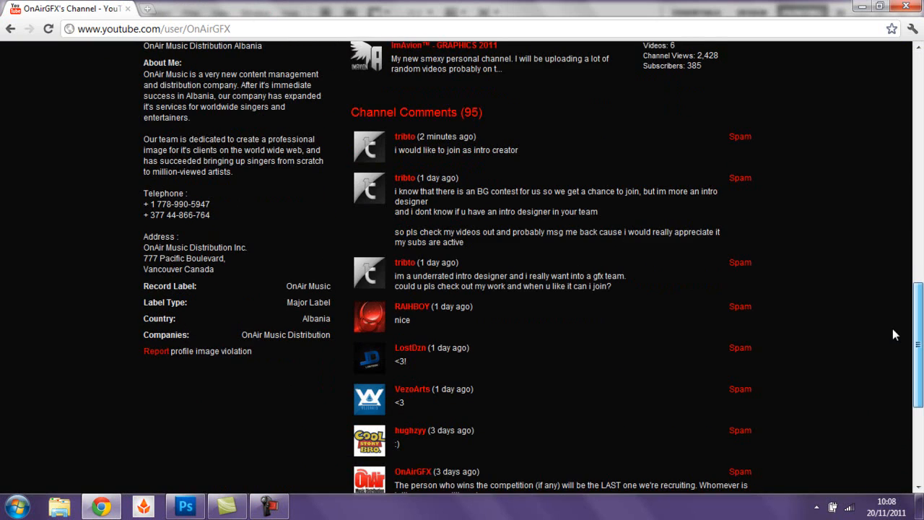
scroll(899, 289, up, 4)
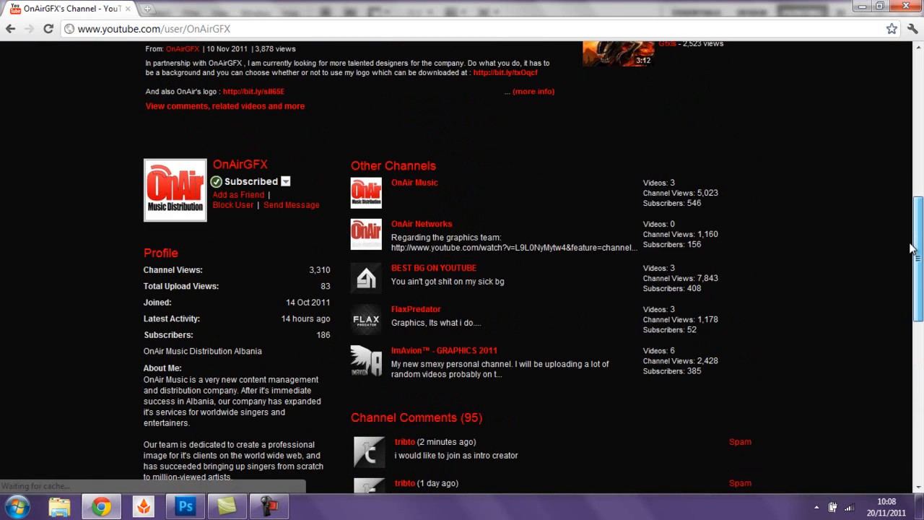
drag(911, 247, 915, 170)
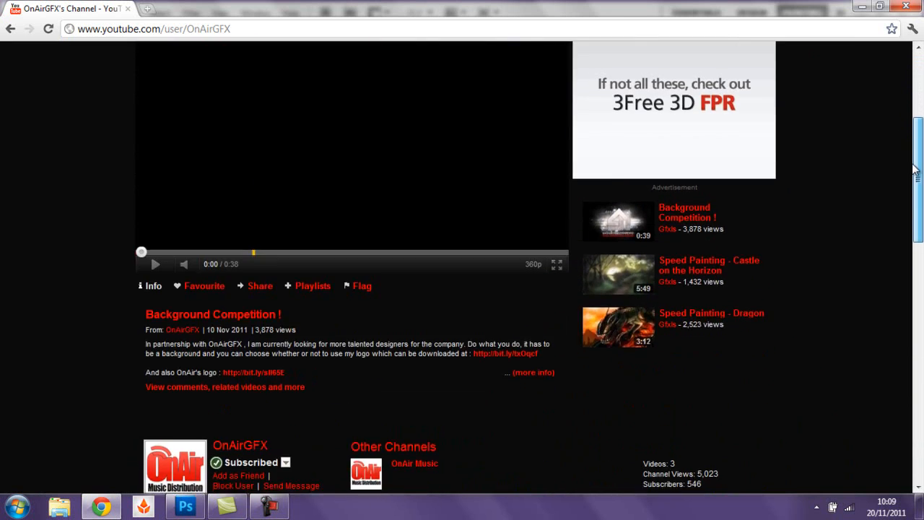
Open the "OnAirGFX | 2." video response from the "Background Competition !" video page and like it
click(272, 394)
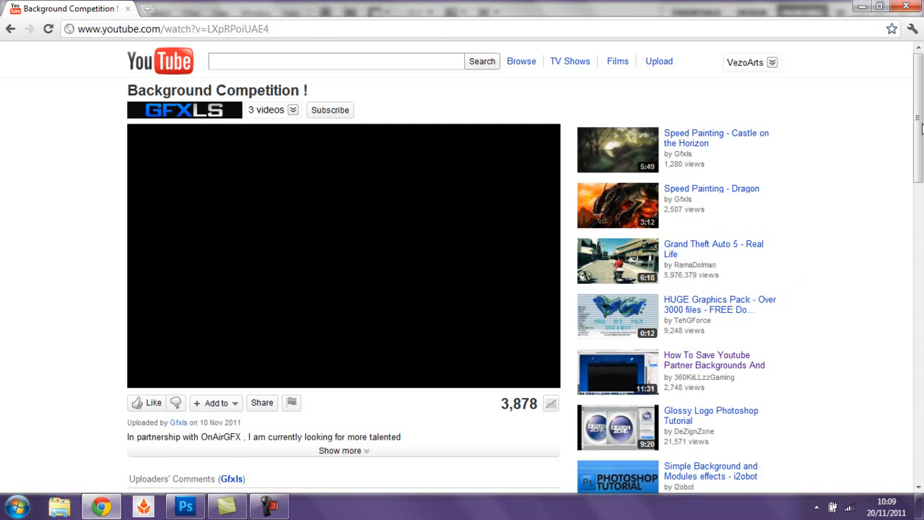
drag(919, 132, 921, 193)
click(474, 330)
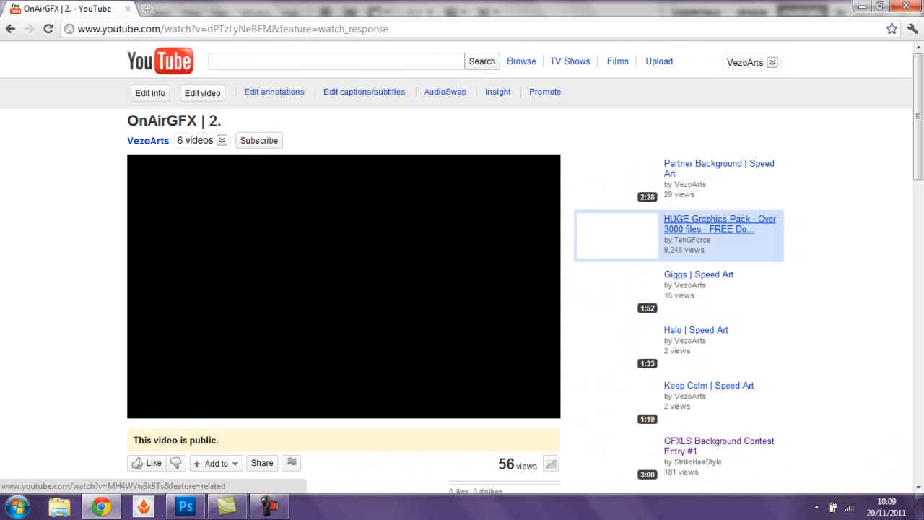
drag(919, 147, 920, 182)
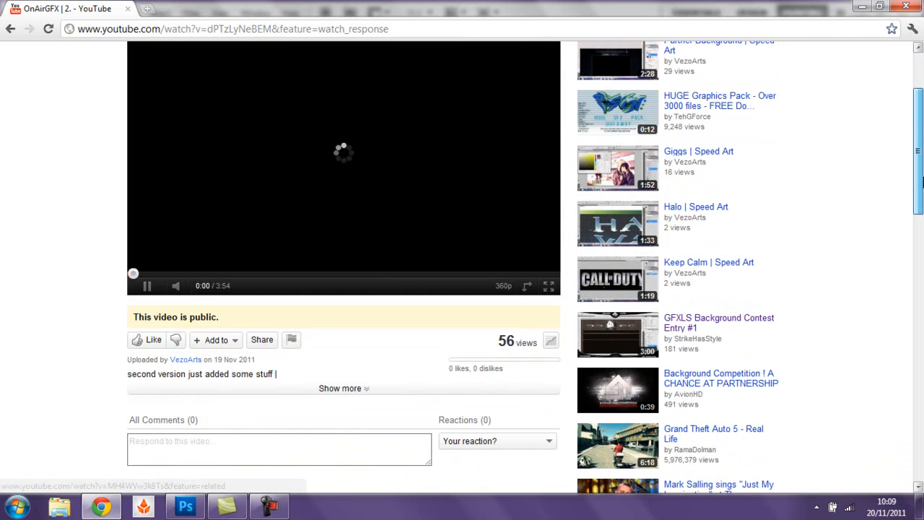
click(137, 342)
drag(919, 173, 919, 137)
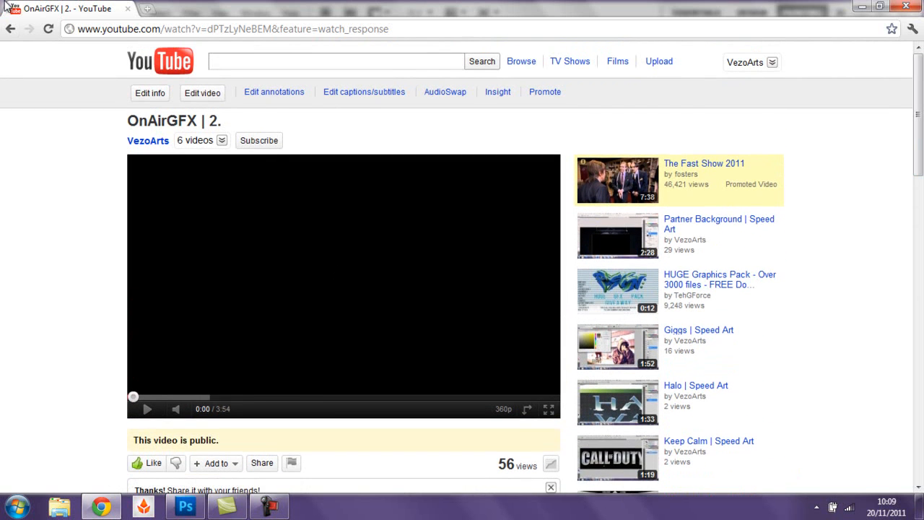
Return to the "Background Competition !" video page and expand its full description
click(10, 29)
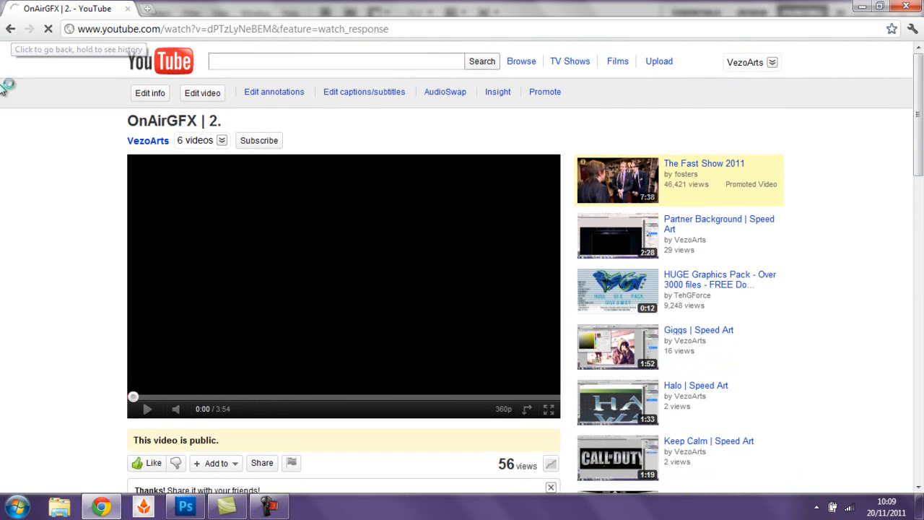
mouse_move(920, 179)
mouse_down()
mouse_move(921, 114)
mouse_move(917, 194)
mouse_up()
click(303, 160)
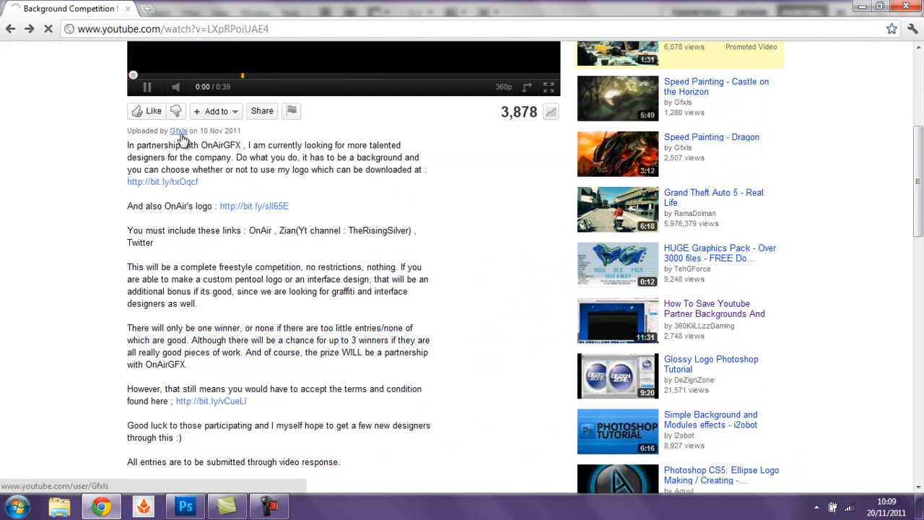
Pause the "Background Competition !" video and try to like it
click(147, 87)
click(139, 114)
Review the competition's entry conditions, deadline, external links and video responses, then return to the start of the page
drag(919, 202, 893, 315)
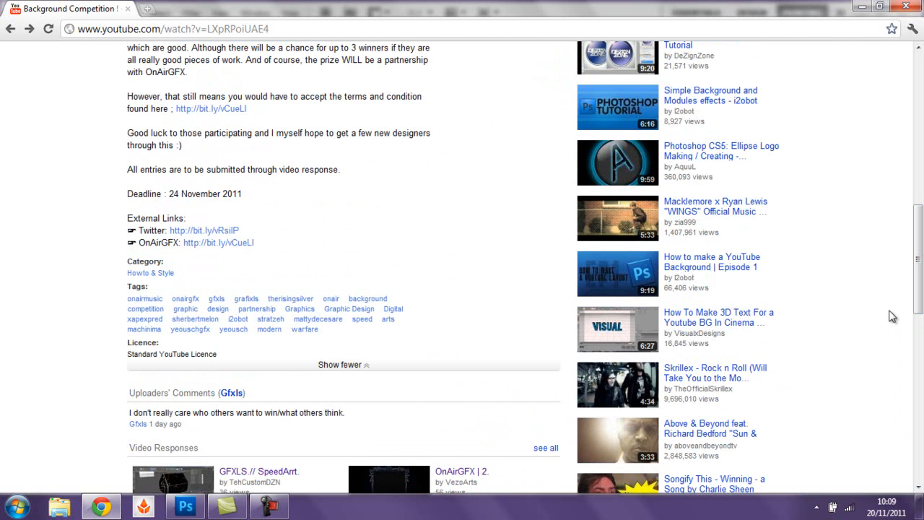
drag(917, 260, 920, 110)
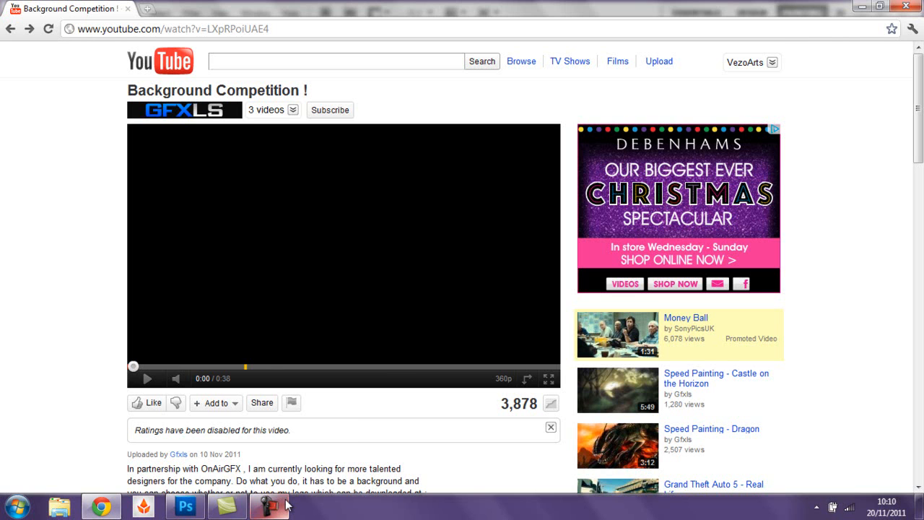
mouse_move(287, 507)
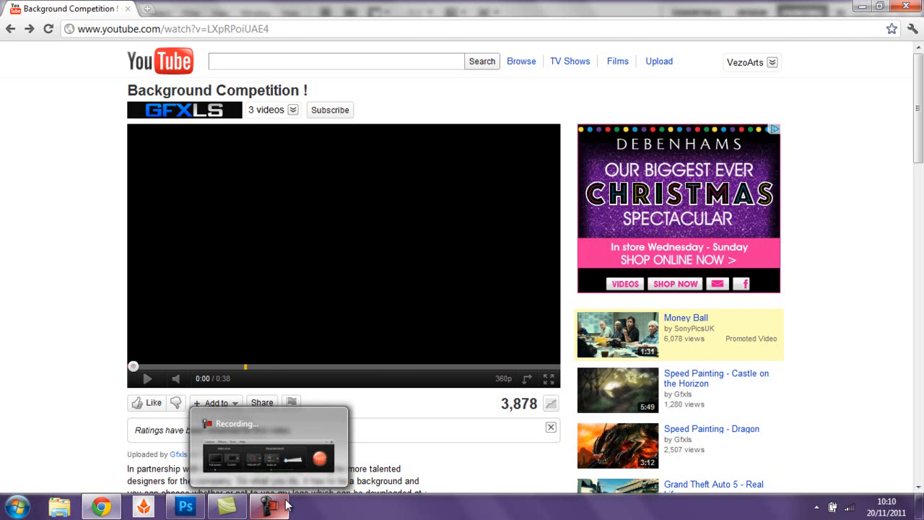